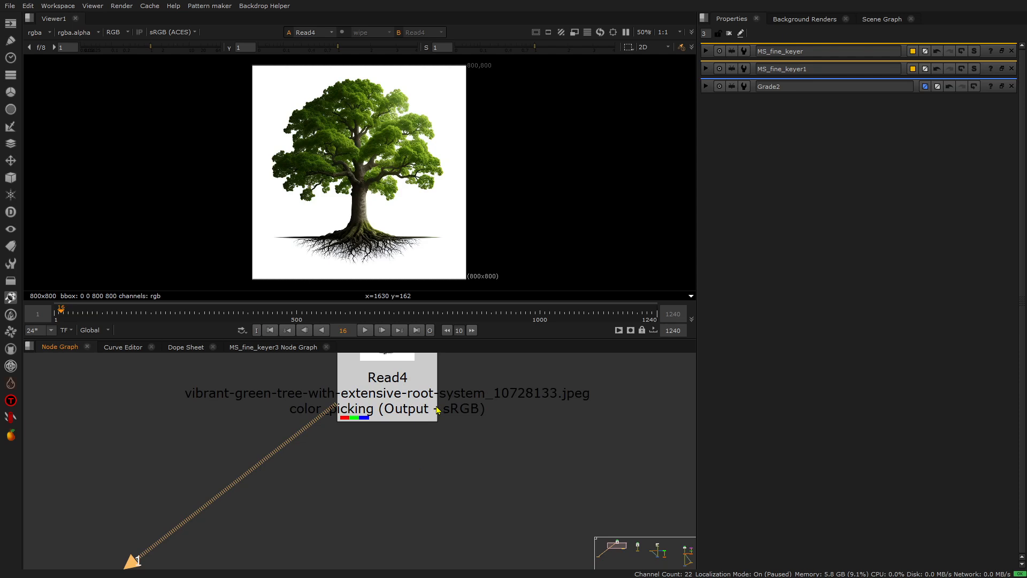
Attach an Erode (fast) node to Read4, view its output and raise its size to expand the white background.
scroll(419, 460, "down", 1)
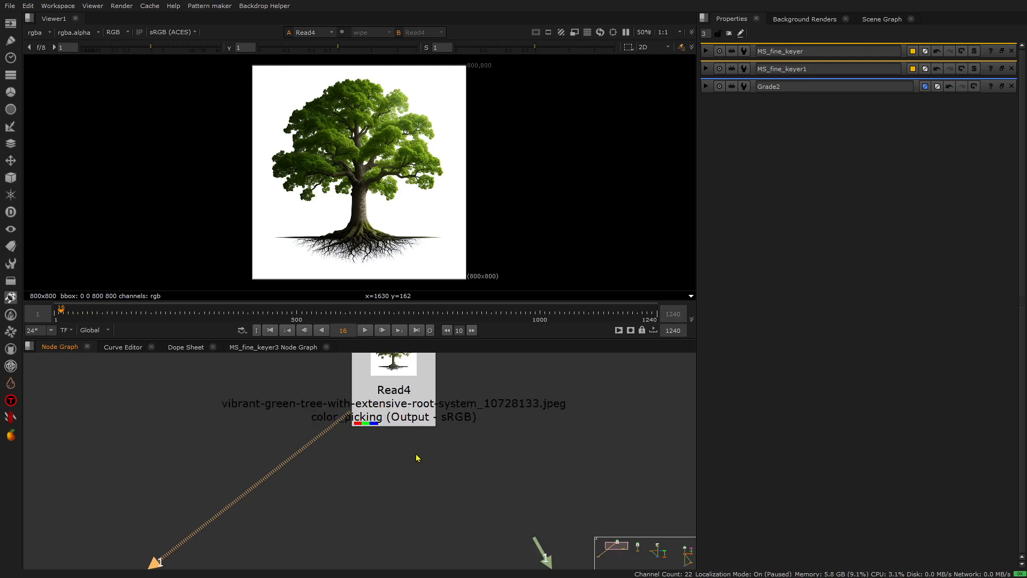
middle_click_drag(388, 475, 419, 443)
key("alt+t")
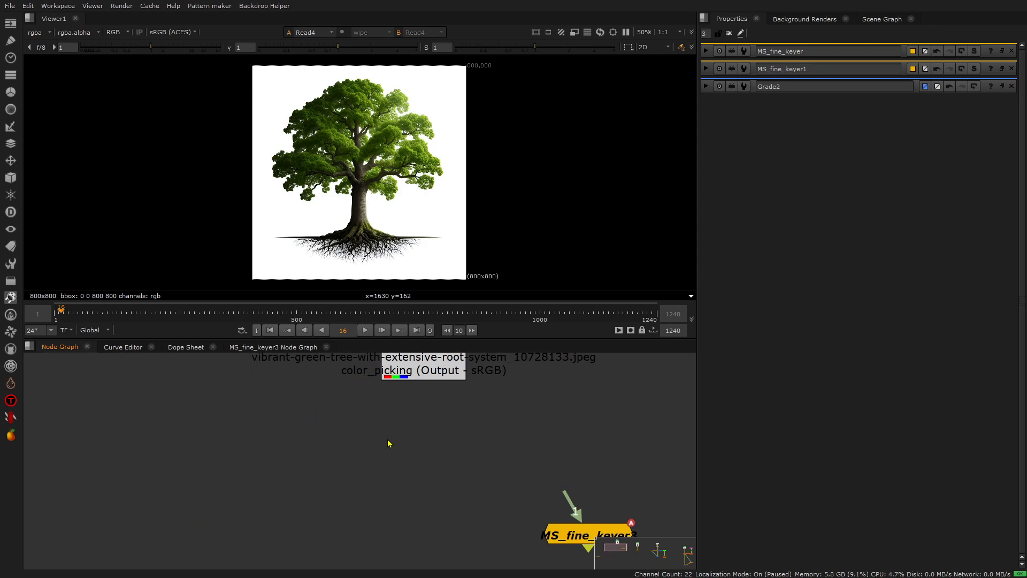
key("Tab")
type("erode")
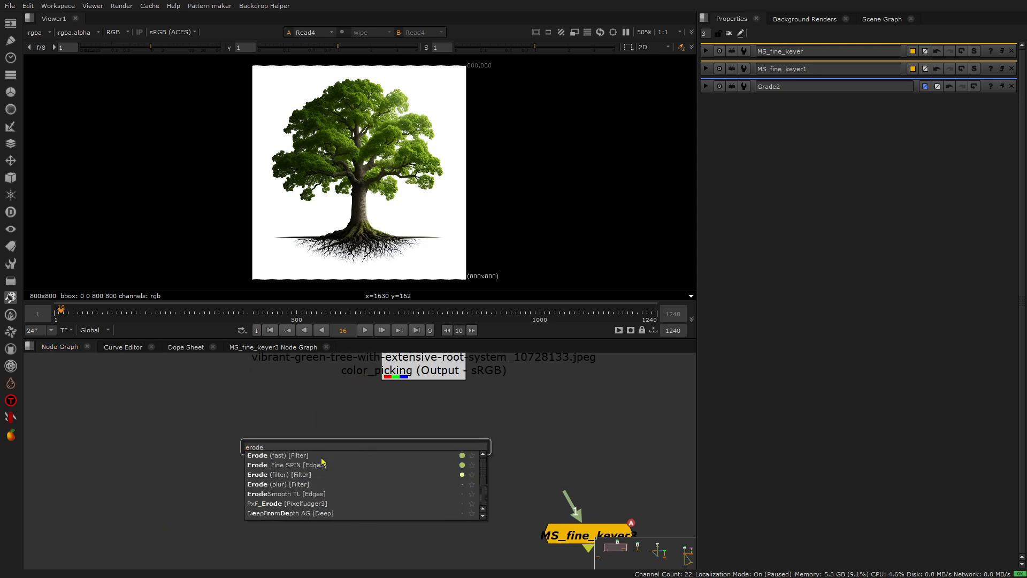
key("Return")
left_click_drag(335, 415, 397, 378)
left_click_drag(382, 467, 328, 480)
key("1")
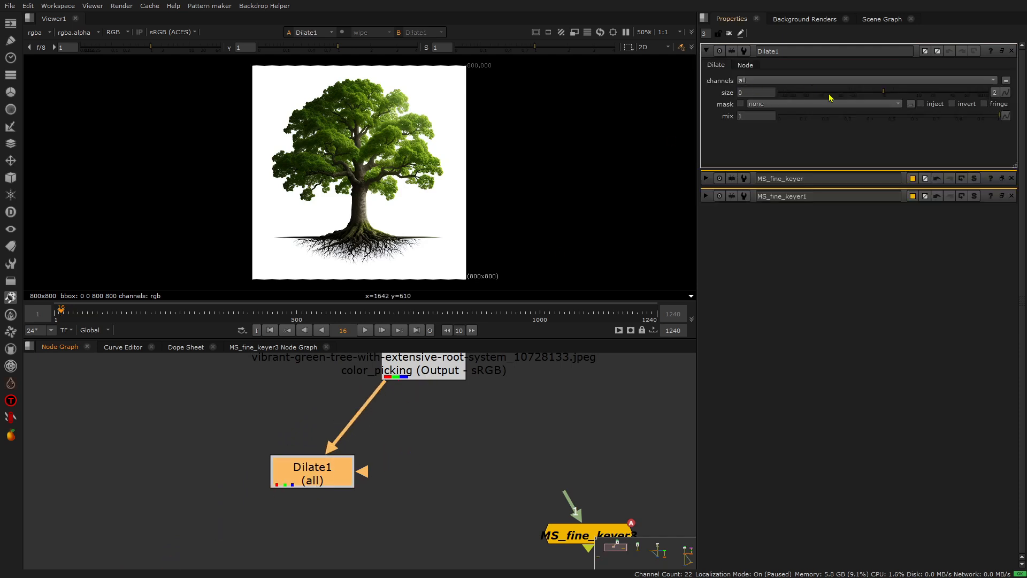
left_click_drag(888, 93, 923, 84)
scroll(334, 90, "up", 3)
Add a Merge node with Dilate1 as input A and Read4 as input B, and view its output.
left_click(471, 463)
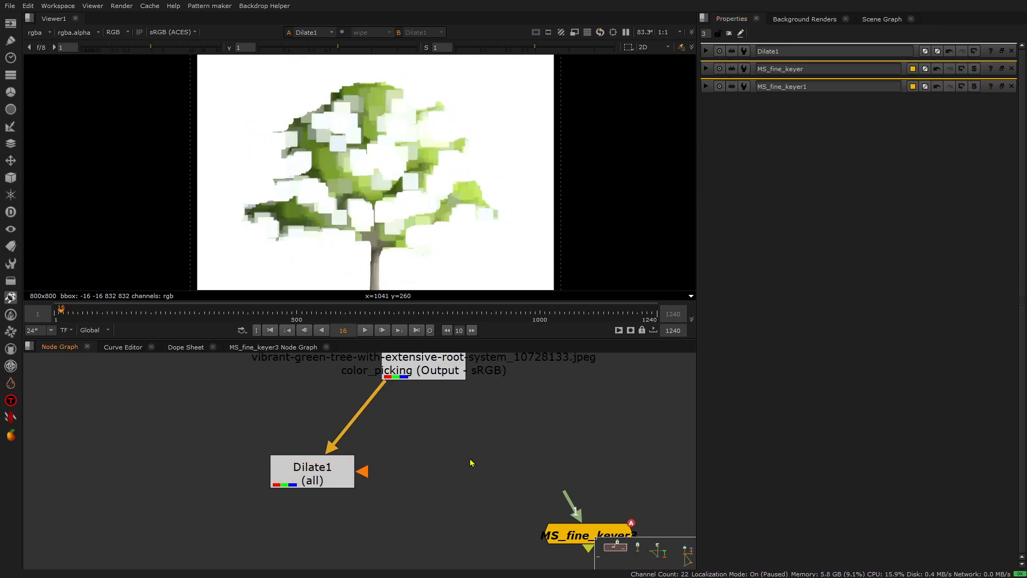
key("m")
left_click_drag(465, 438, 442, 377)
left_click_drag(419, 459, 358, 469)
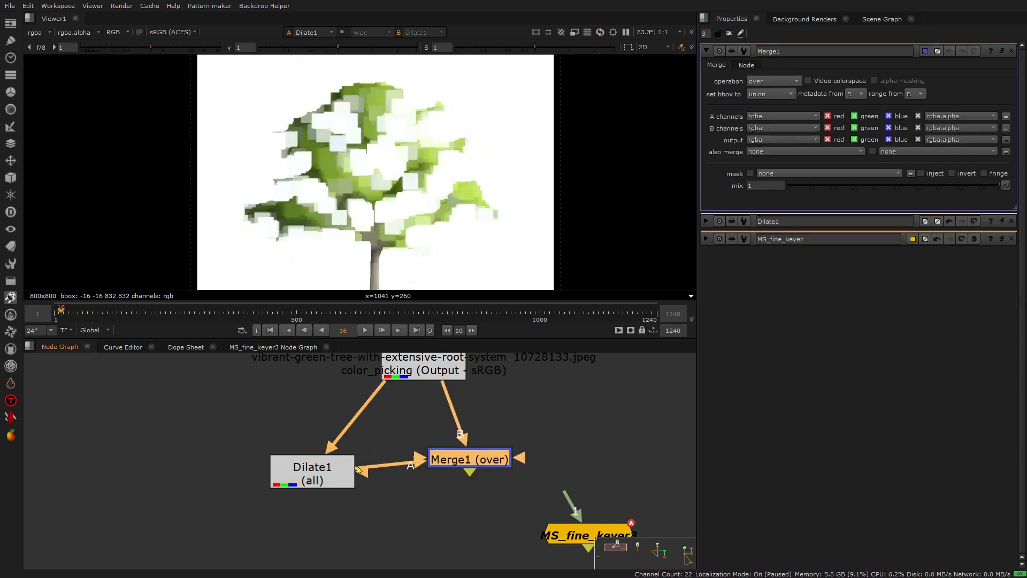
left_click_drag(465, 460, 436, 473)
key("1")
Set the Merge operation to minus and inspect the difference around the tree's edges.
left_click(788, 85)
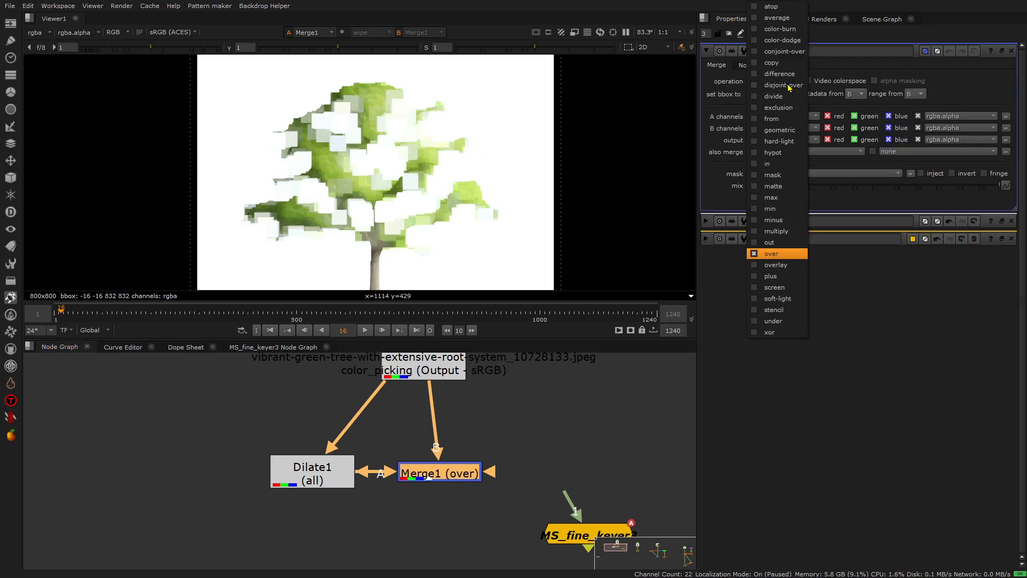
left_click(787, 219)
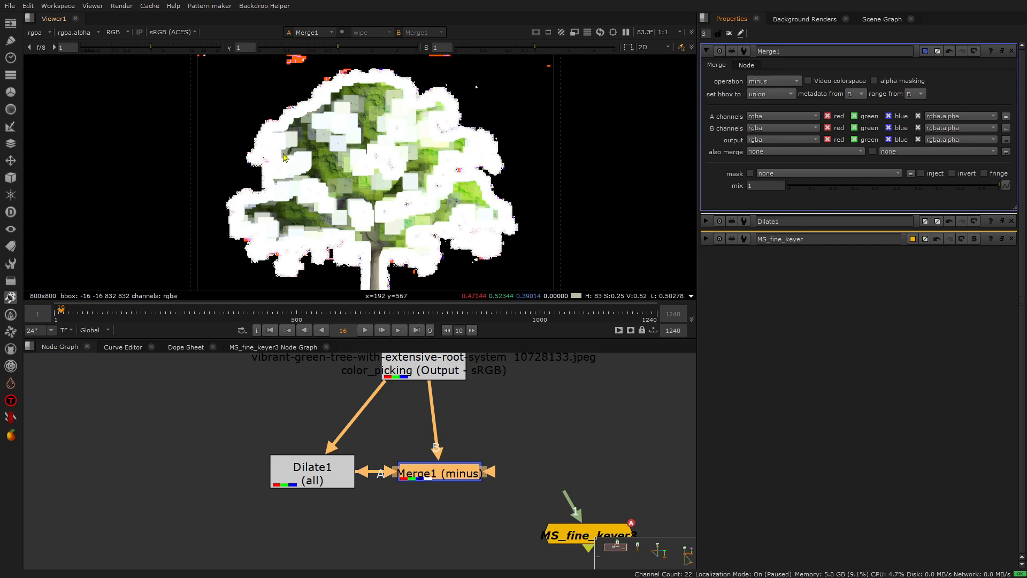
scroll(498, 170, "up", 8)
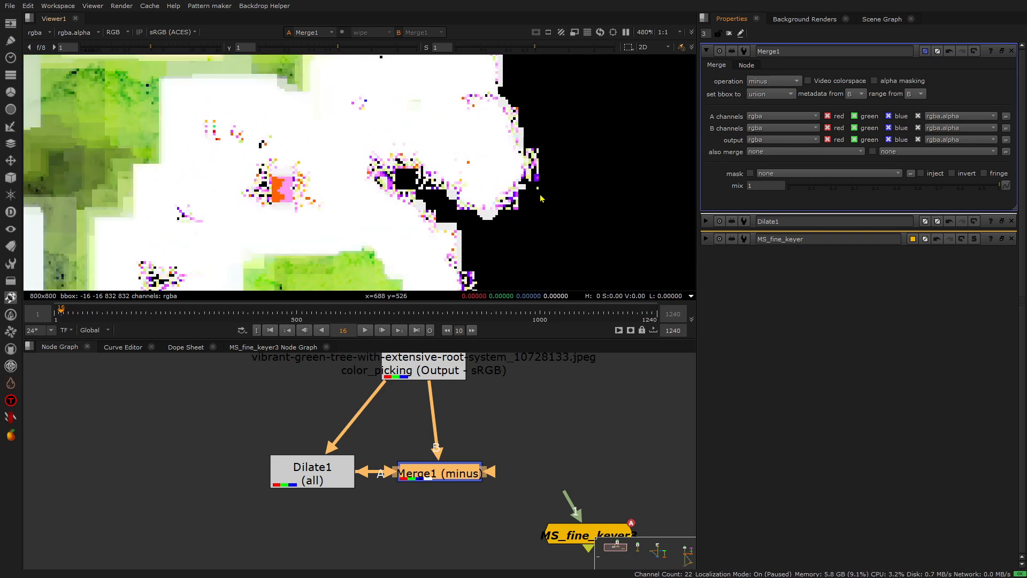
scroll(541, 198, "down", 10)
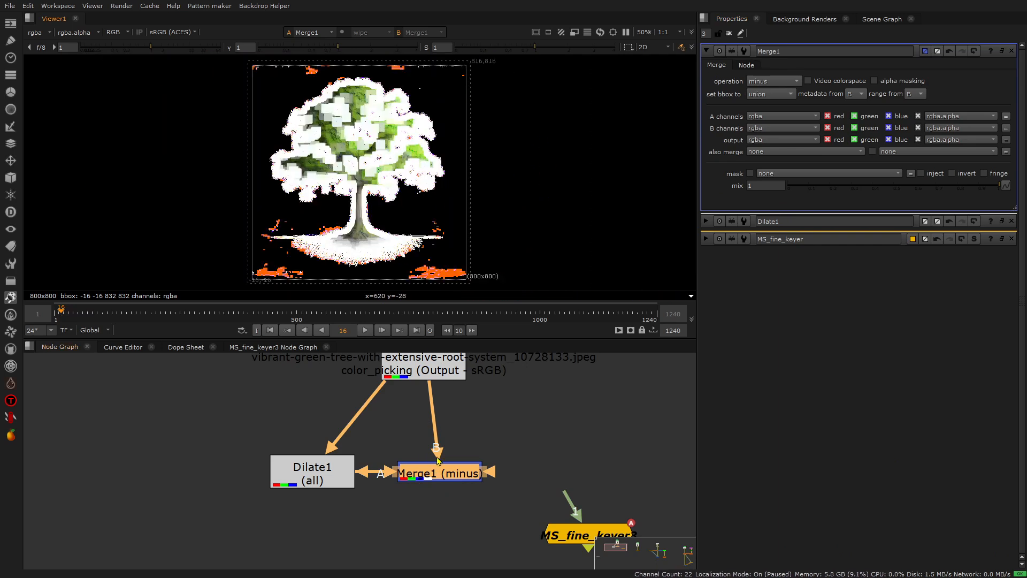
Delete the Dilate and Merge nodes, and view MS_fine_keyer3 fed by Read4 with its properties open.
left_click_drag(248, 415, 433, 379)
key("Delete")
scroll(482, 516, "down", 2)
key("1")
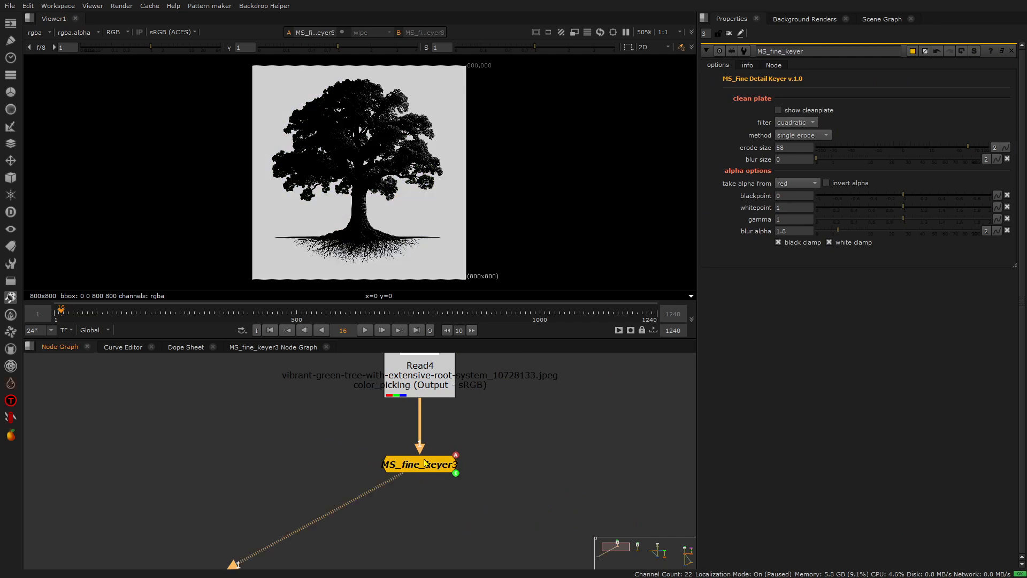
double_click(424, 463)
Examine the alpha channel of MS_fine_keyer3 up close around the foliage and across the whole tree.
scroll(354, 166, "up", 2)
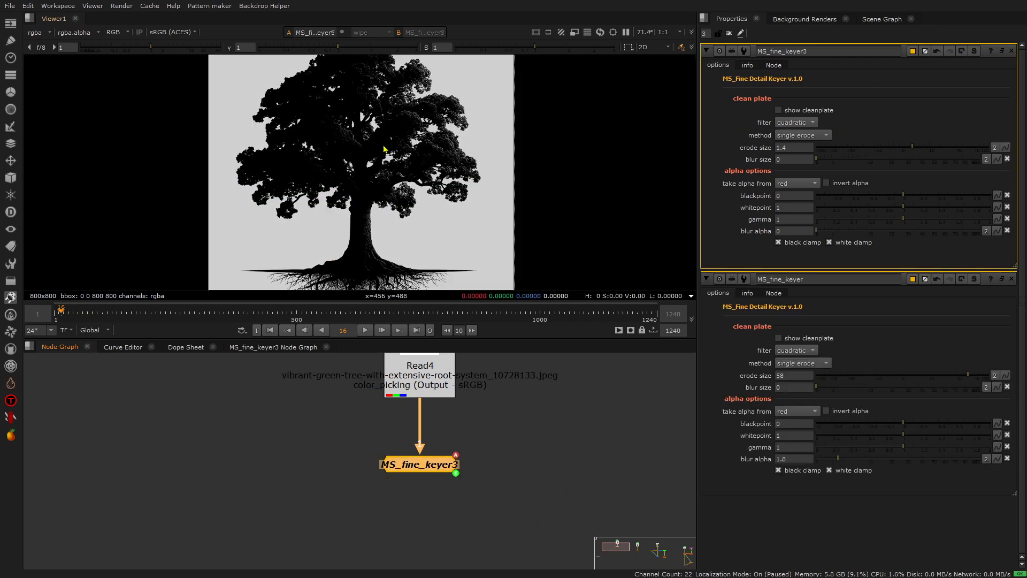
scroll(458, 126, "up", 5)
scroll(443, 115, "down", 3)
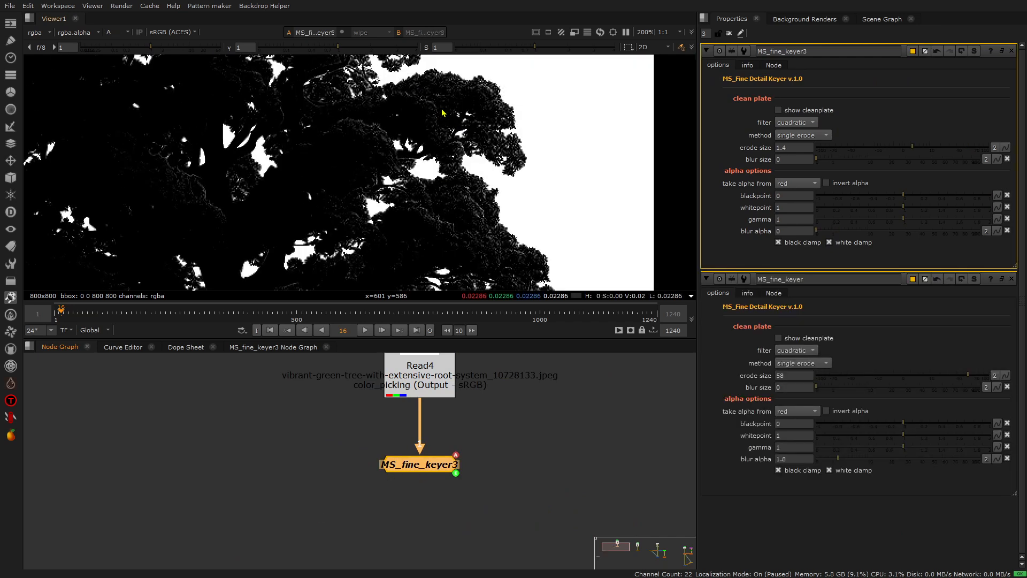
key("a")
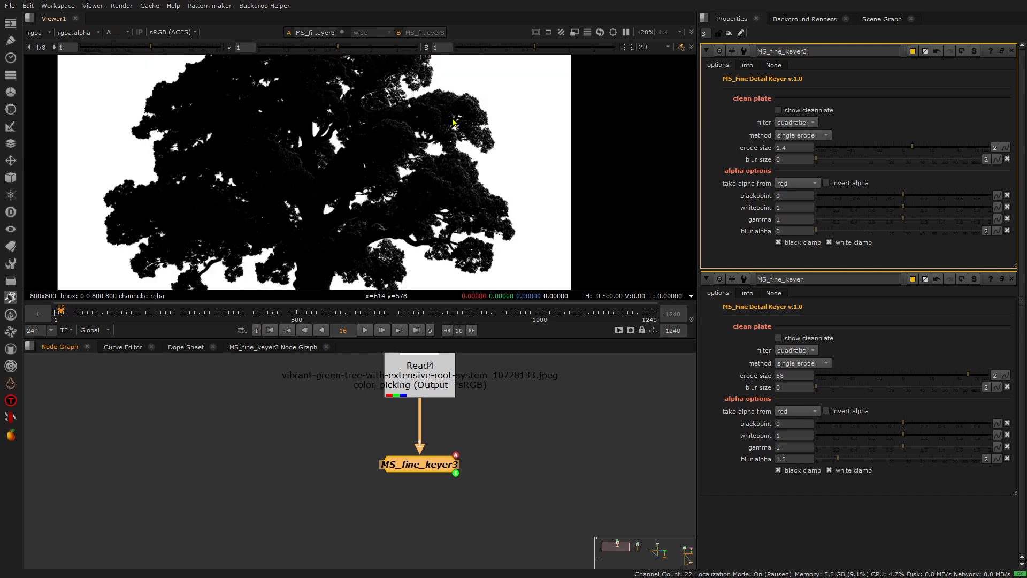
scroll(446, 142, "down", 1)
scroll(418, 148, "down", 4)
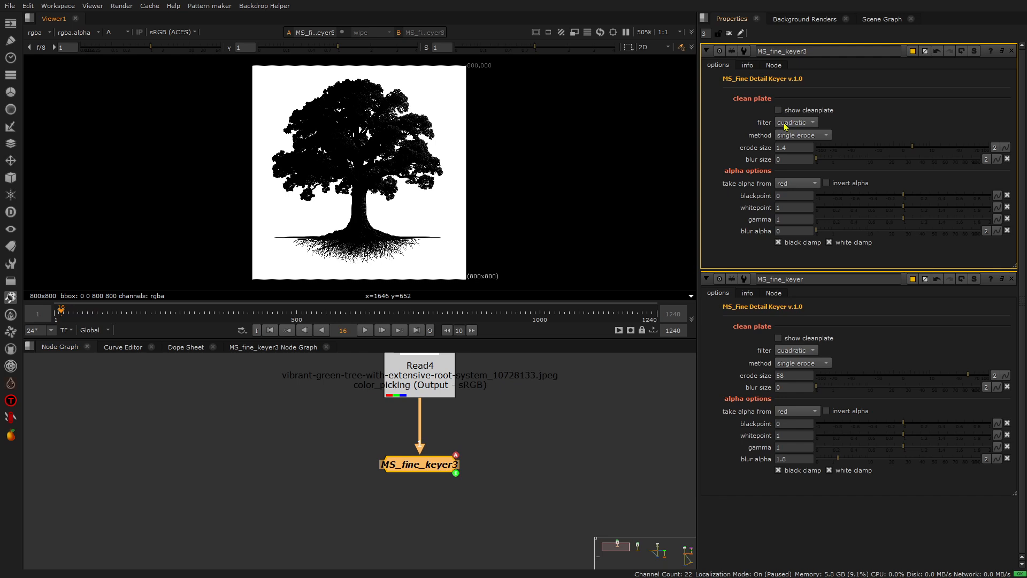
key("a")
Preview the clean plate of MS_fine_keyer3, set the erode size to 2.2 and return to the keyed result.
left_click(779, 109)
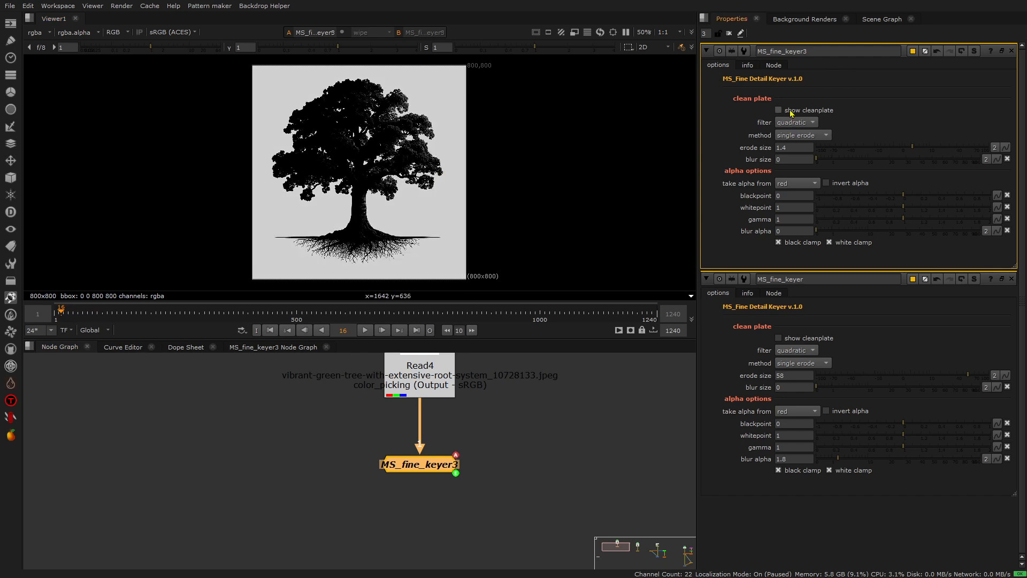
scroll(386, 125, "up", 5)
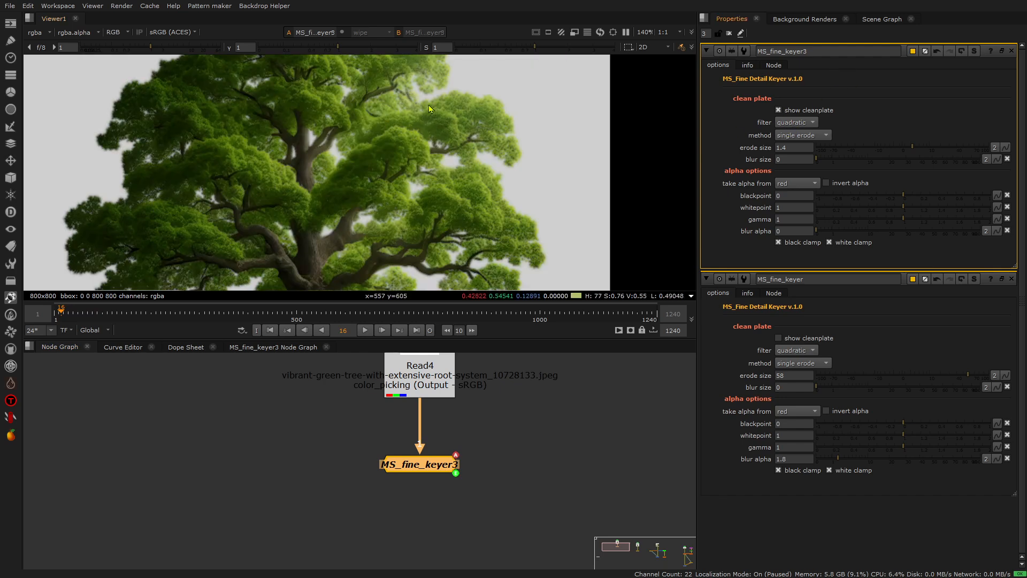
scroll(445, 130, "up", 8)
scroll(516, 139, "down", 2)
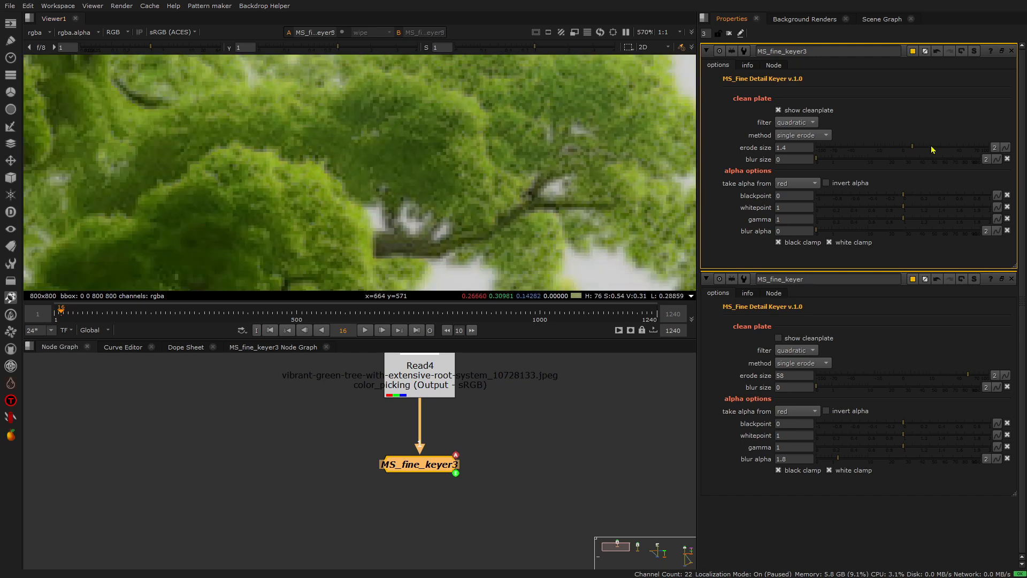
mouse_move(915, 147)
left_mouse_down()
mouse_move(933, 147)
mouse_move(917, 148)
left_mouse_up()
left_click(778, 110)
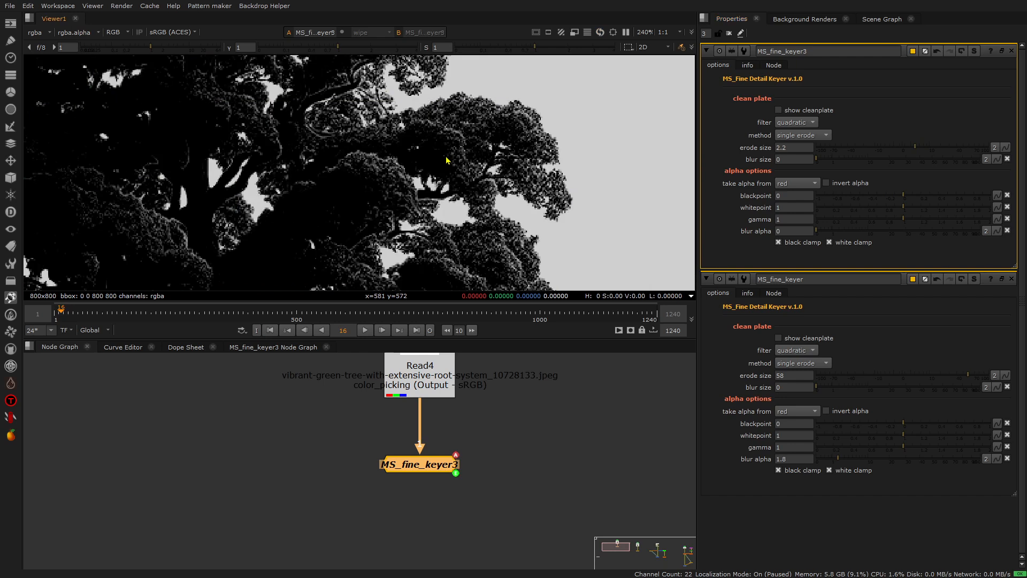
key("f")
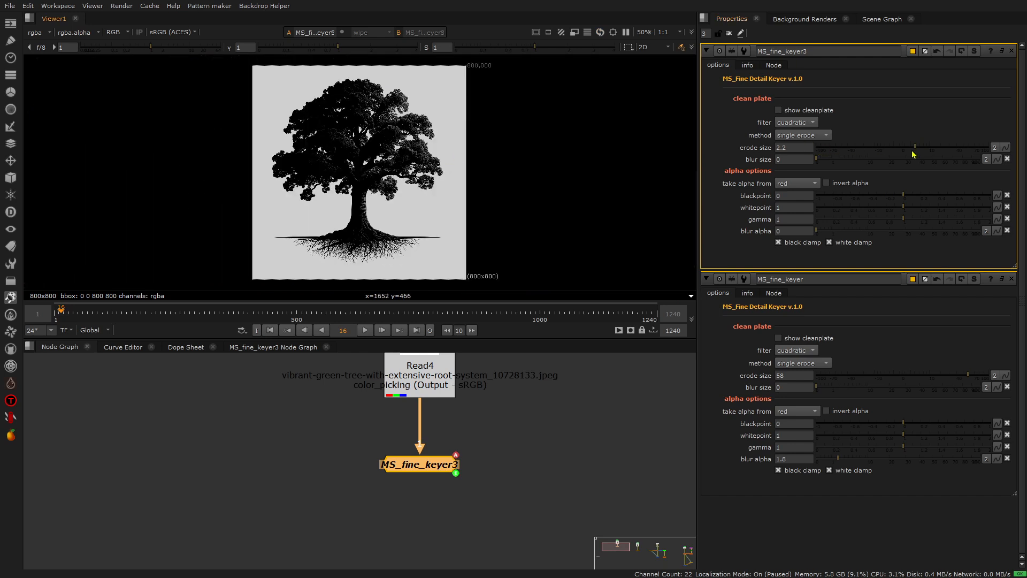
Raise the erode size of MS_fine_keyer3 to 45 while viewing the alpha channel.
left_click_drag(918, 148, 932, 149)
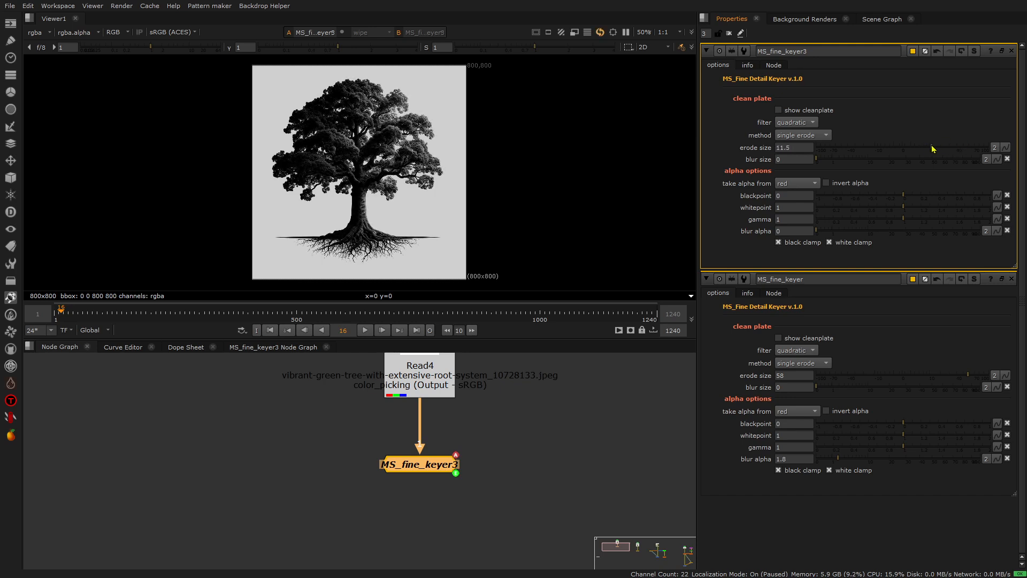
key("a")
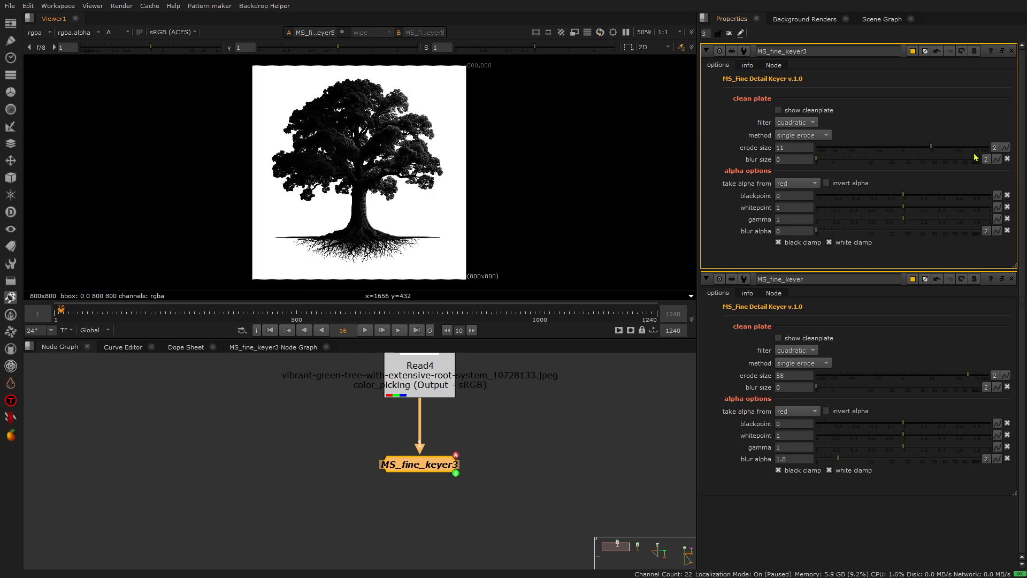
left_click_drag(931, 148, 957, 151)
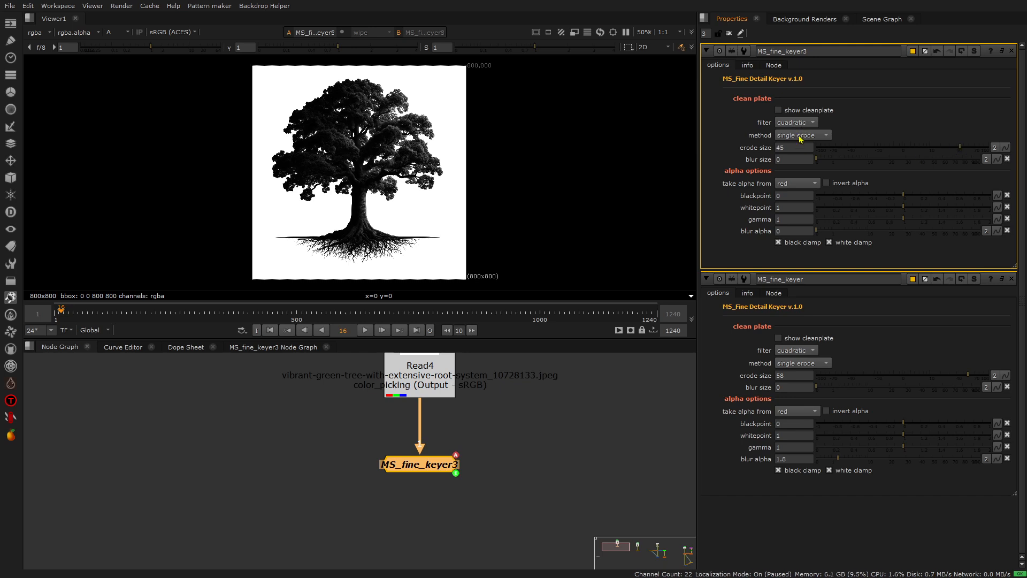
Compare the single erode and inverse erode methods on MS_fine_keyer3's alpha, and set the method to inverse erode.
left_click(787, 137)
left_click(804, 137)
left_click(801, 136)
left_click(802, 125)
scroll(447, 123, "up", 8)
left_click(801, 137)
left_click(803, 146)
left_click(801, 135)
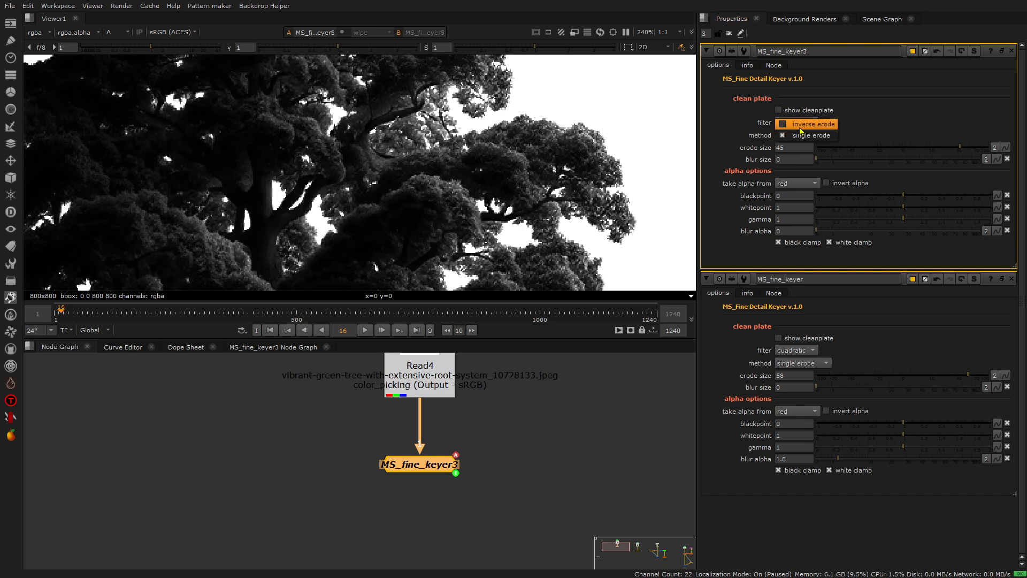
left_click(800, 128)
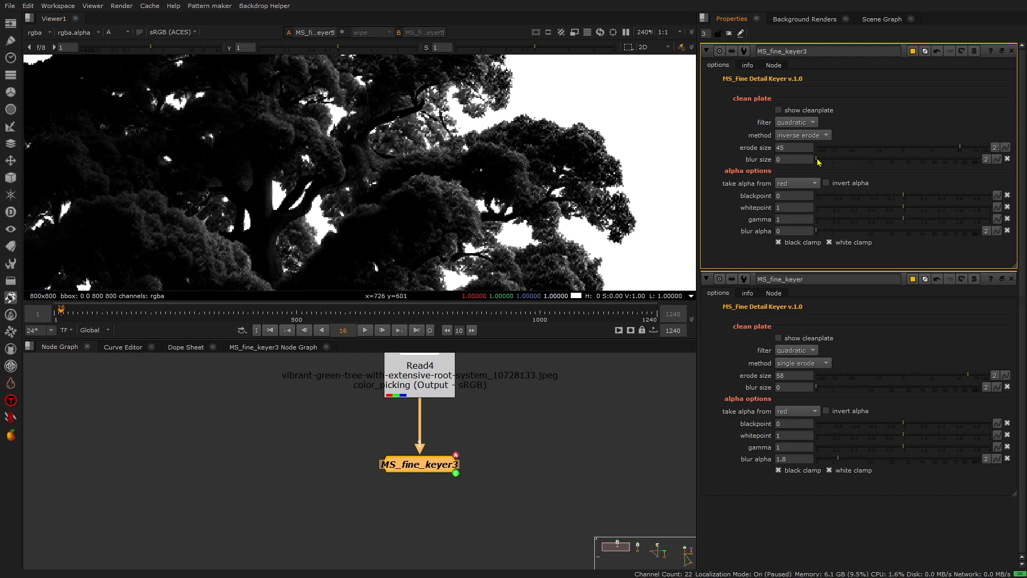
Try higher blur sizes on MS_fine_keyer3's clean plate and reset the blur size to 0.
left_click_drag(818, 162, 858, 162)
left_click_drag(929, 160, 803, 163)
scroll(576, 146, "up", 3)
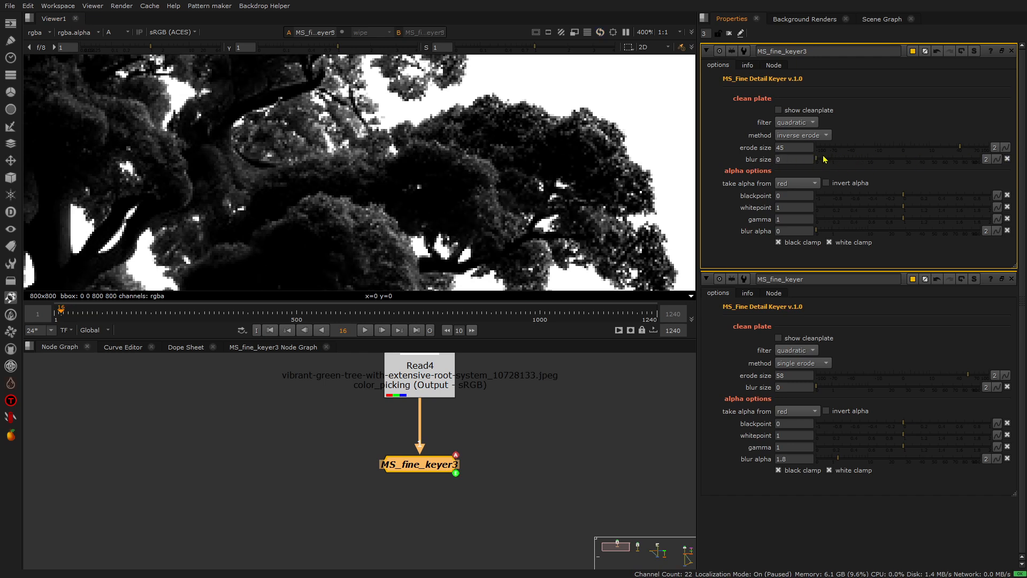
scroll(544, 173, "down", 4)
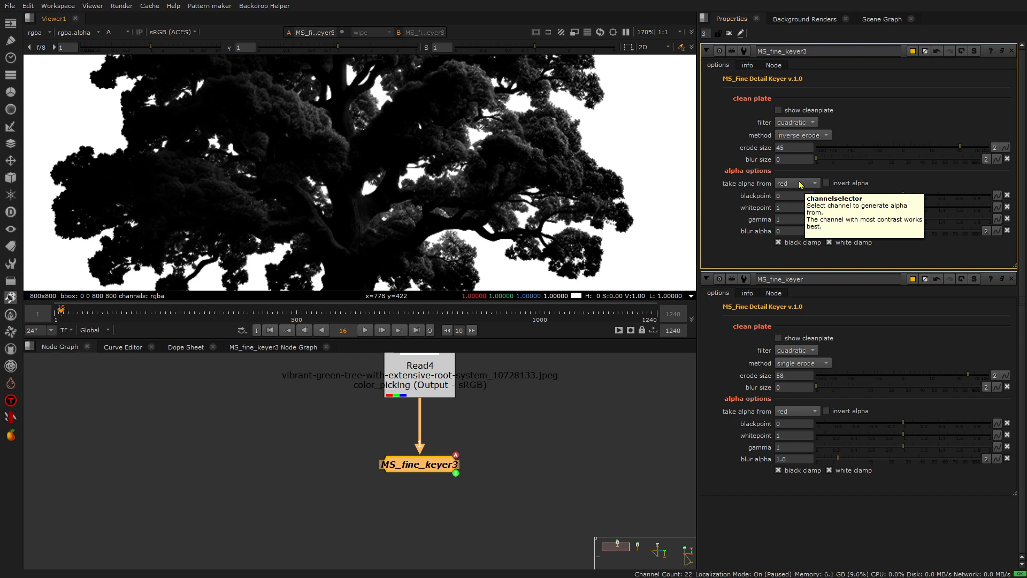
Compare the contrast of Read4's red, green and blue channels one by one.
key("a")
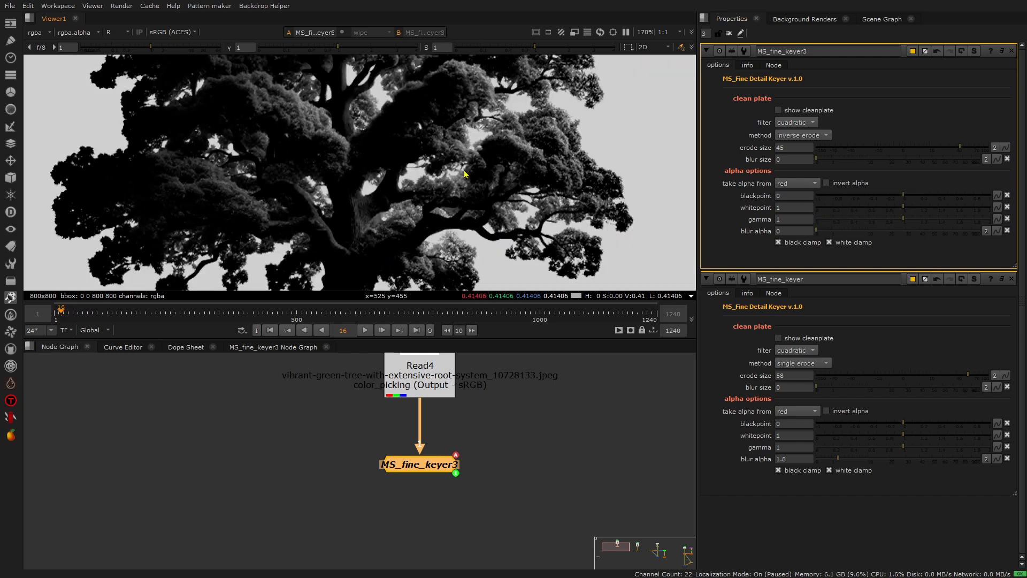
left_click(447, 380, "ctrl+shift")
key("r")
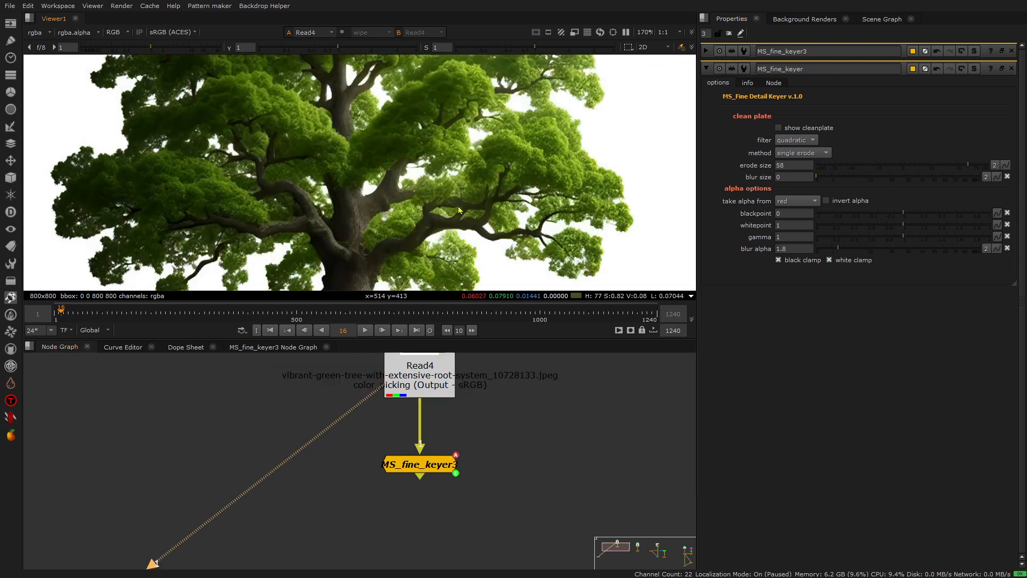
key("r")
key("g")
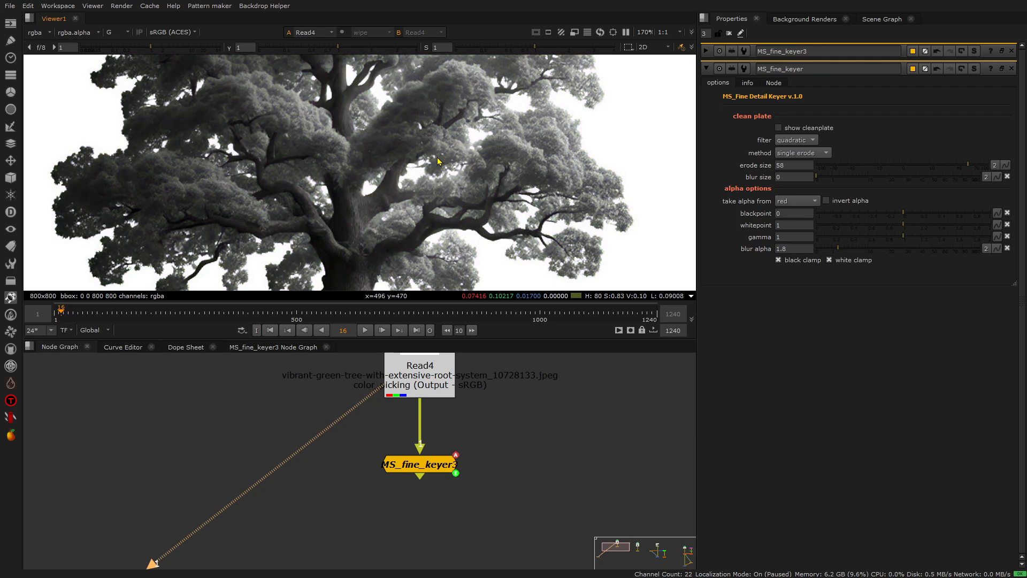
key("b")
key("b")
Reopen MS_fine_keyer3's properties, check Read4's alpha and switch the viewer back to the keyer's output.
double_click(439, 466)
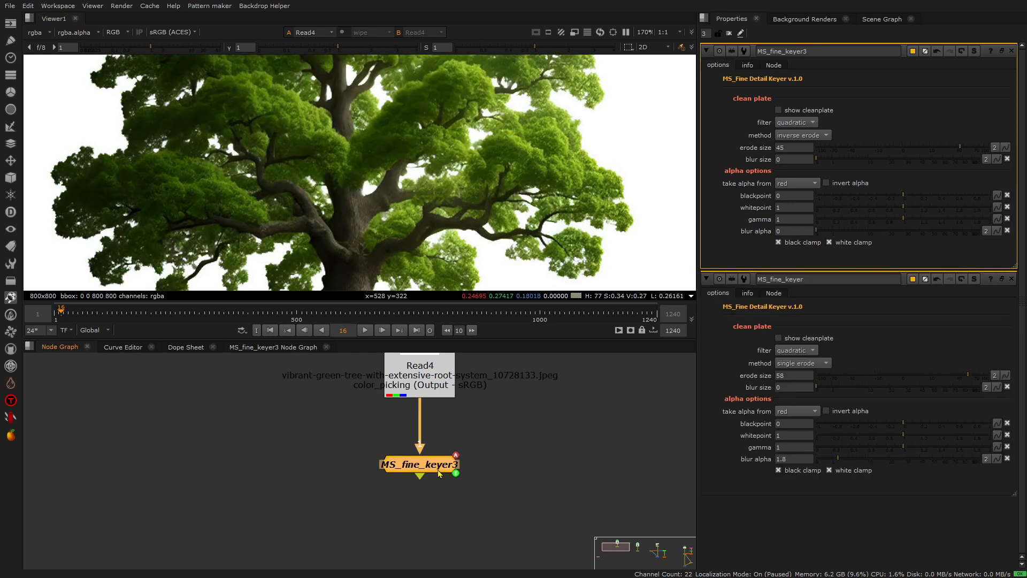
key("a")
key("a")
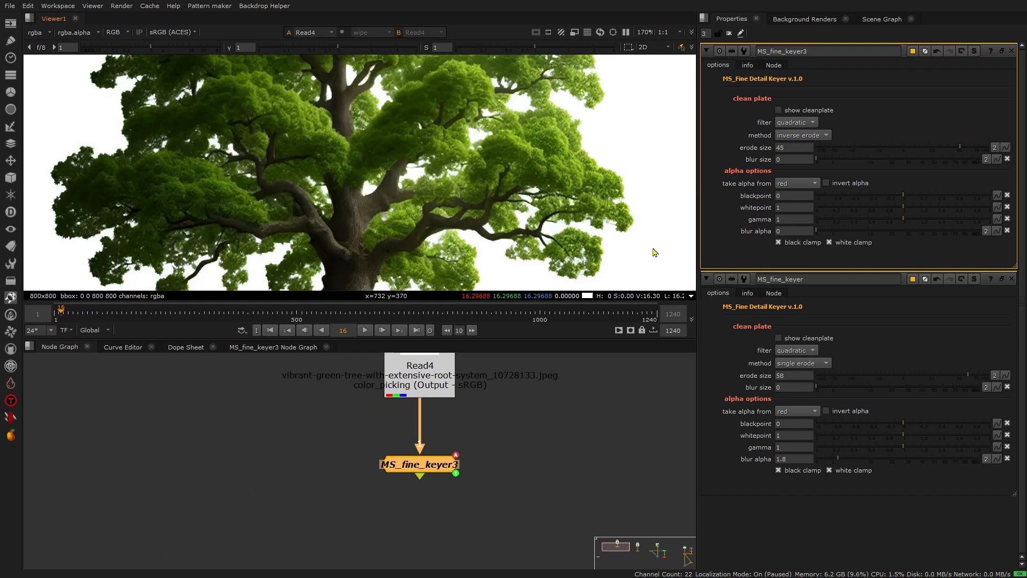
left_click_drag(442, 457, 443, 455)
key("1")
Set MS_fine_keyer's alpha source to green and finally to luminance, and reopen MS_fine_keyer3's properties.
left_click(783, 203)
left_click(790, 213)
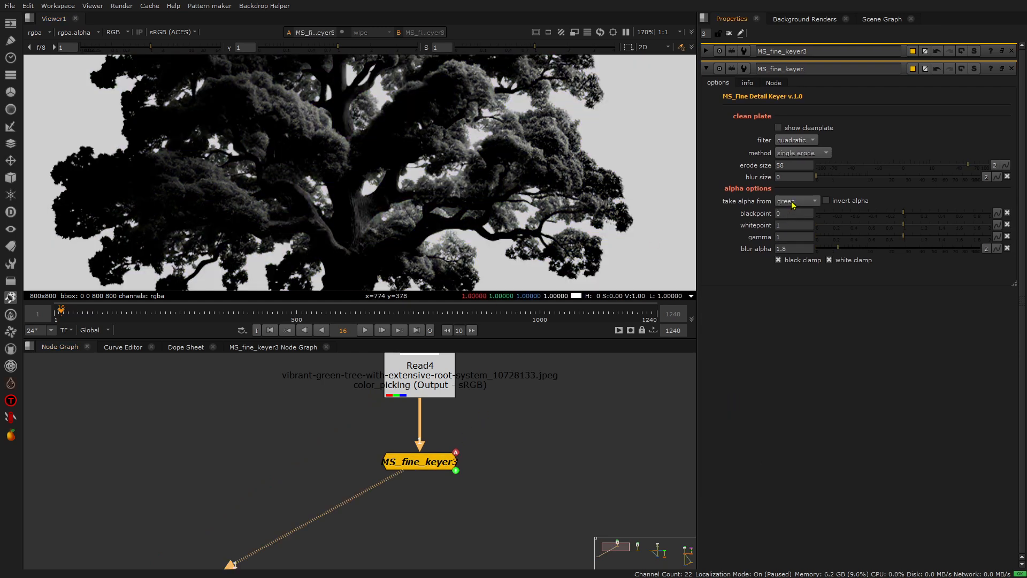
key("a")
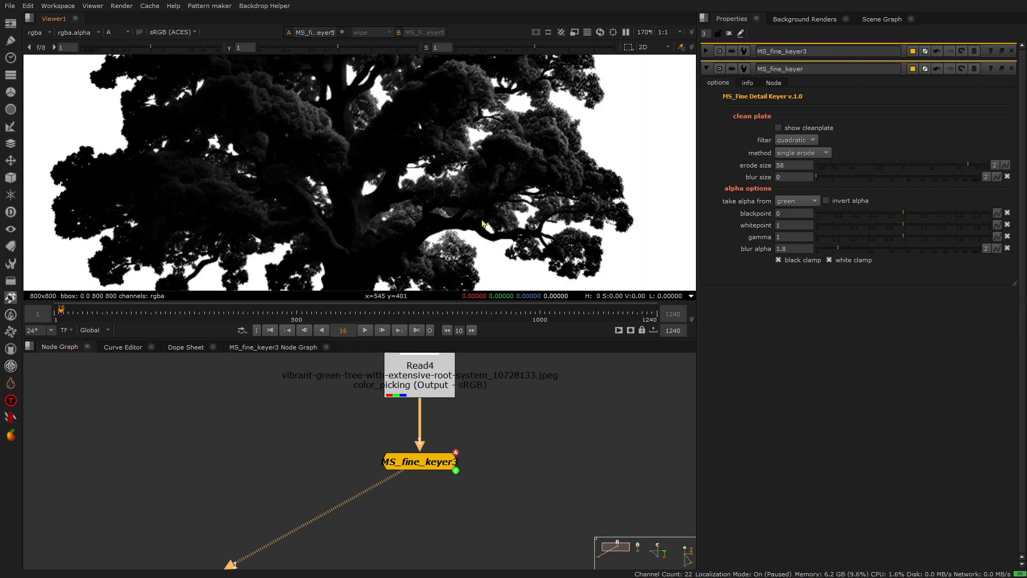
left_click(800, 202)
left_click(793, 213)
left_click(799, 203)
left_click(800, 214)
double_click(425, 461)
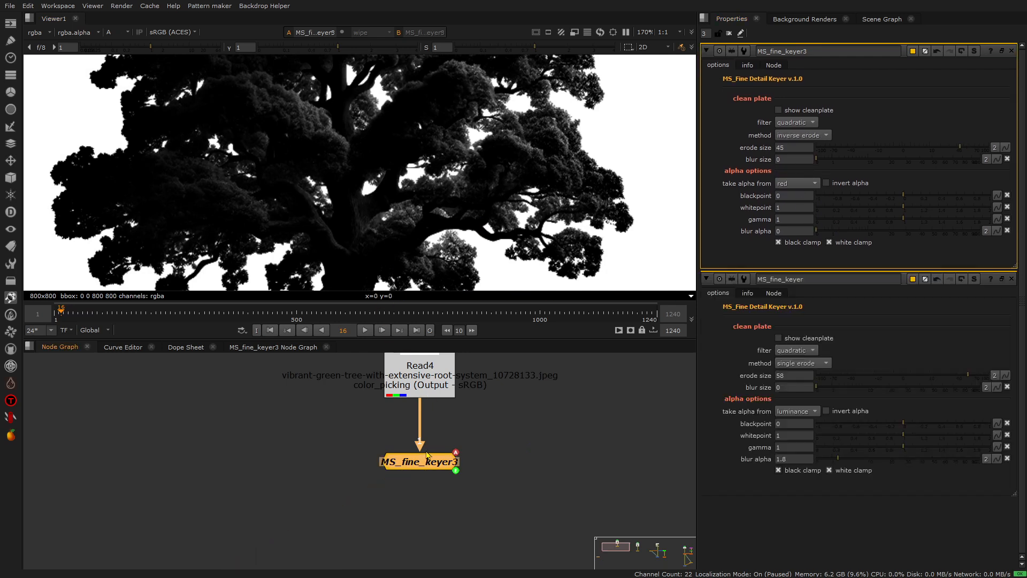
Try green and luminance as MS_fine_keyer3's alpha source and set it back to red.
left_click(795, 184)
left_click(796, 195)
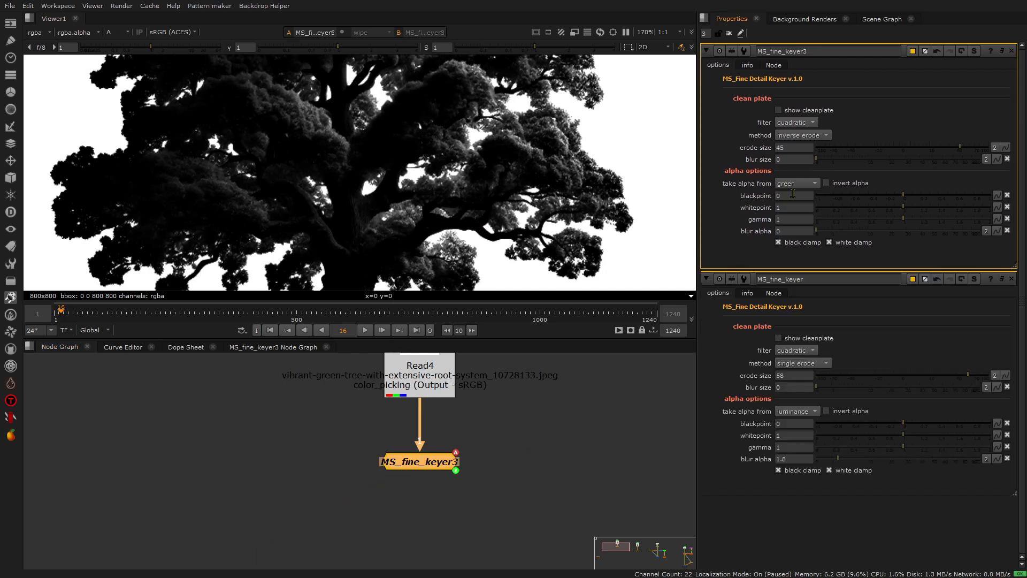
left_click(801, 187)
left_click(800, 195)
left_click(797, 184)
left_click(798, 192)
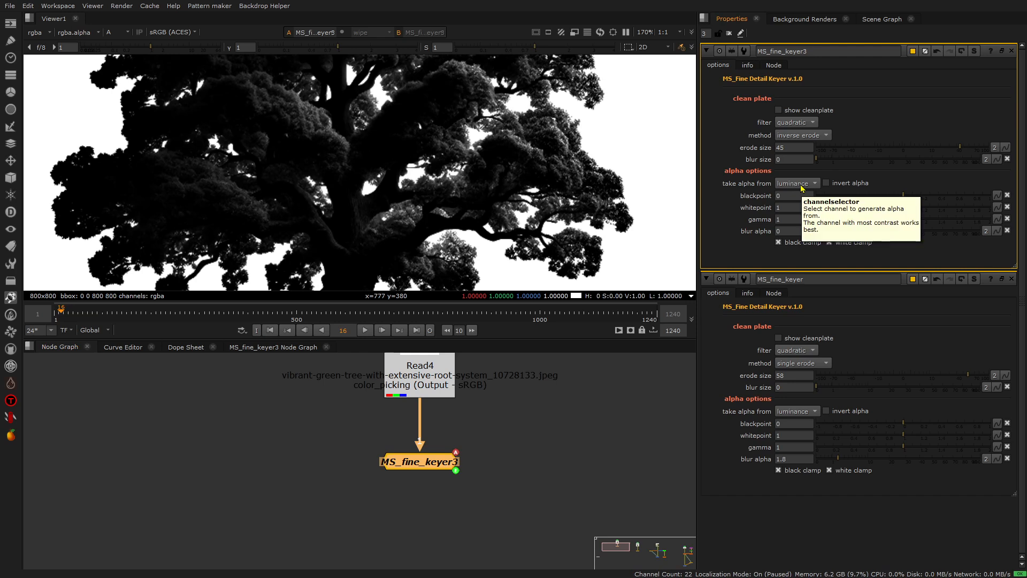
left_click(802, 187)
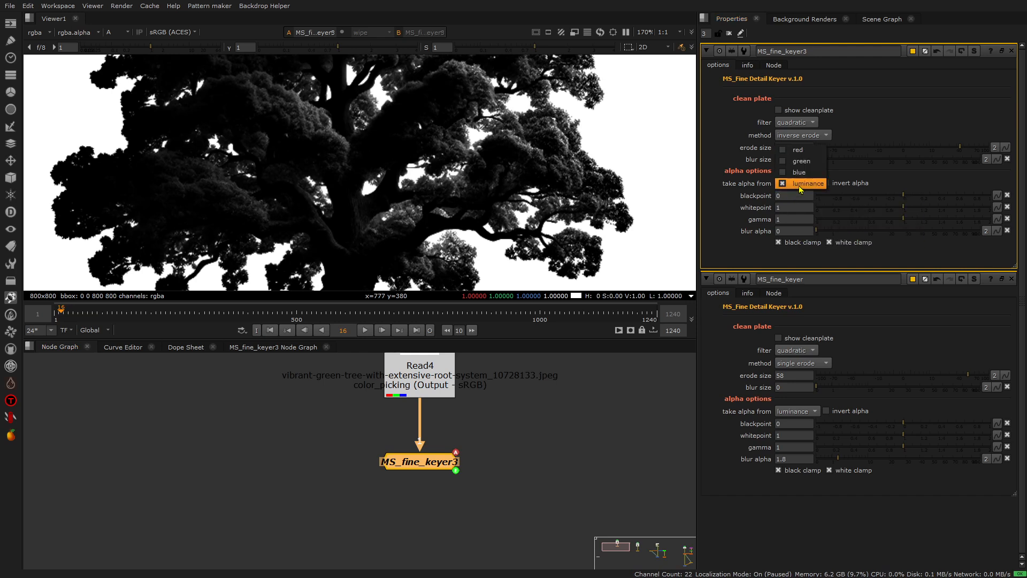
left_click(807, 150)
Toggle MS_fine_keyer3's alpha inversion on and off, try a higher whitepoint and undo the whitepoint change.
left_click(837, 186)
left_click(836, 186)
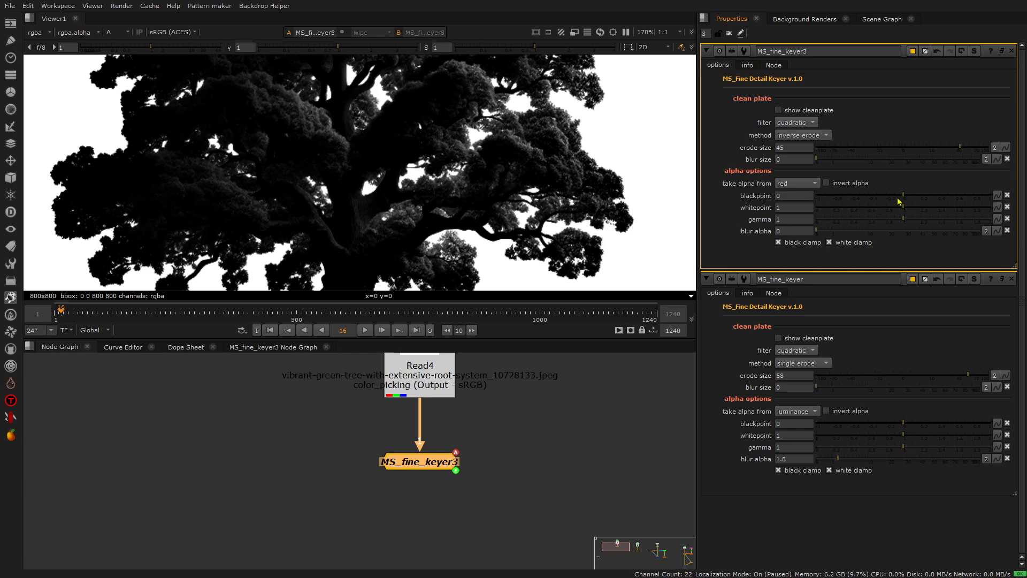
mouse_move(904, 209)
left_mouse_down()
mouse_move(884, 210)
mouse_move(914, 210)
left_mouse_up()
key("ctrl+z")
Raise MS_fine_keyer3's blackpoint to 0.32 and examine the remaining edge detail in the tree's alpha.
left_click_drag(904, 197, 931, 199)
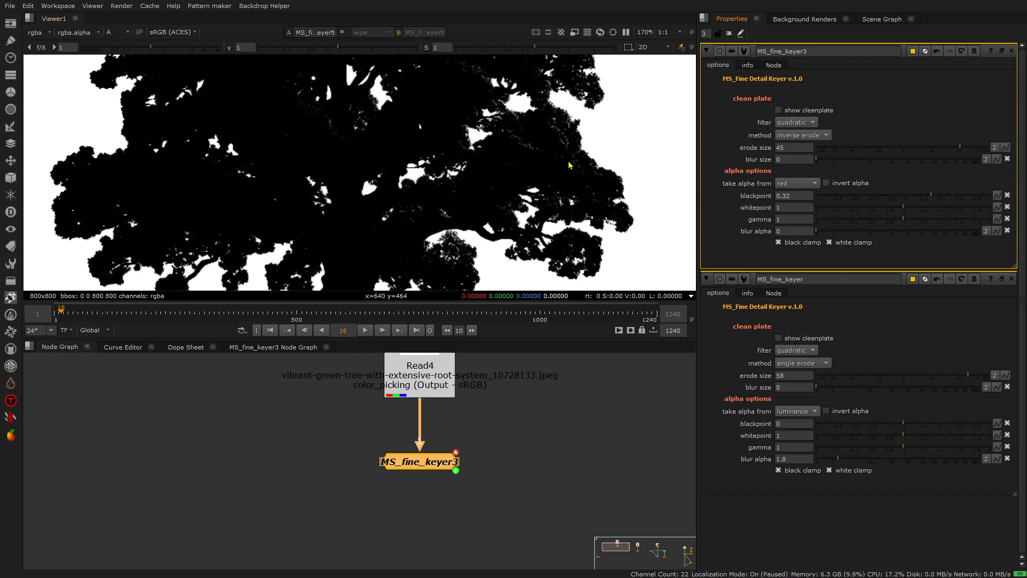
scroll(571, 149, "up", 5)
scroll(542, 152, "down", 1)
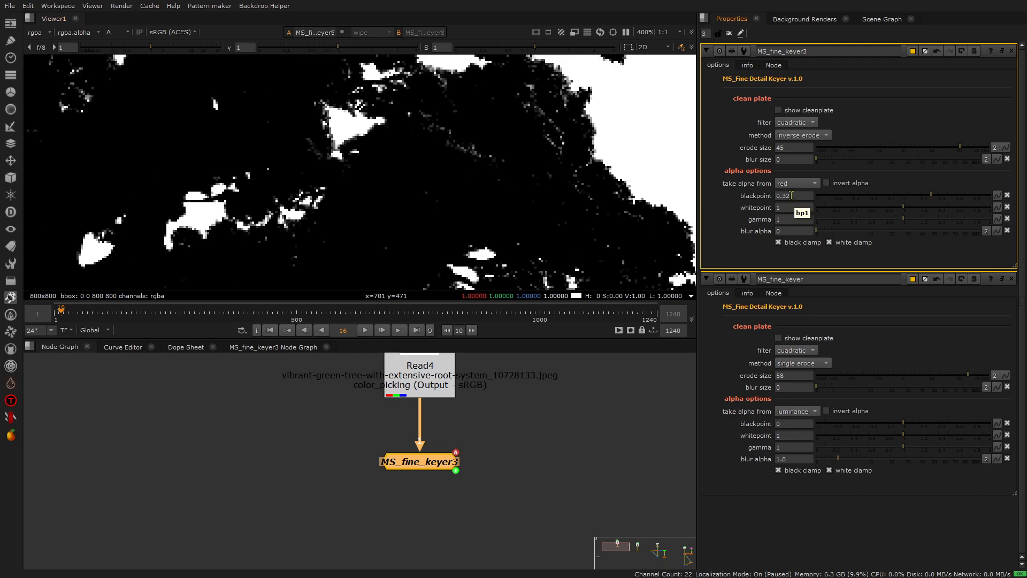
Compare the tree's alpha with MS_fine_keyer3's blackpoint adjustment repeatedly switched off and on.
left_click(1008, 196)
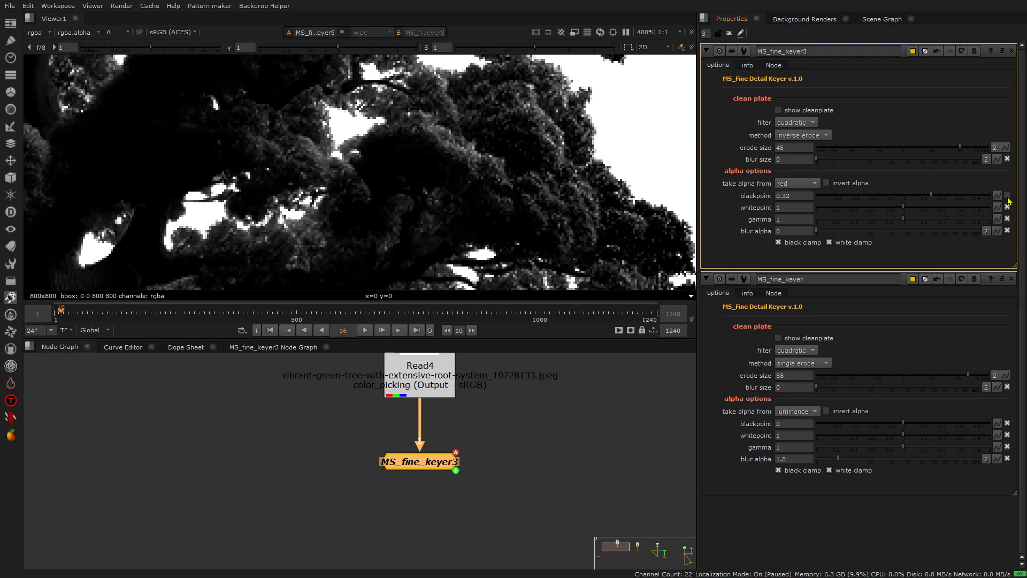
left_click(1008, 197)
left_click(1007, 197)
left_click(1008, 197)
left_click(1008, 197)
left_click(1007, 196)
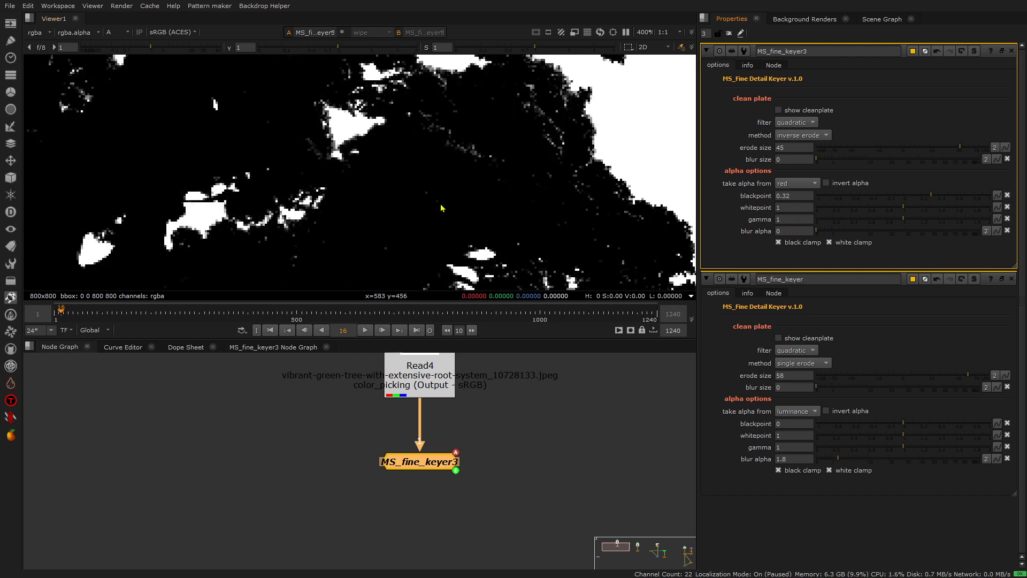
scroll(494, 174, "down", 6)
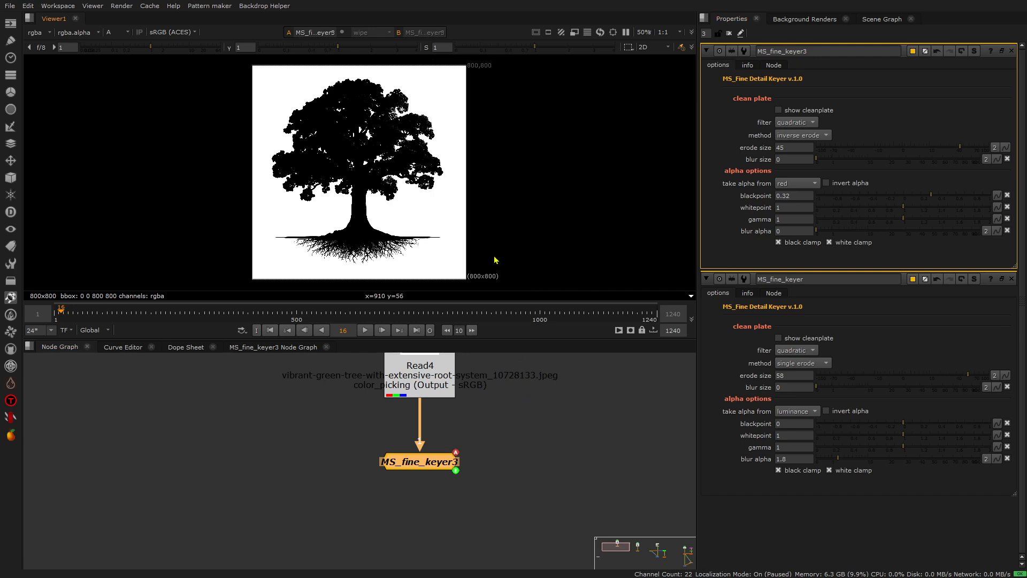
Show Read3's image in full colour and examine the fine detail of the yellow leaves up close.
key("a")
scroll(376, 455, "down", 7)
middle_click_drag(478, 489, 411, 481)
scroll(470, 454, "up", 6)
scroll(469, 441, "up", 1)
left_click(469, 439)
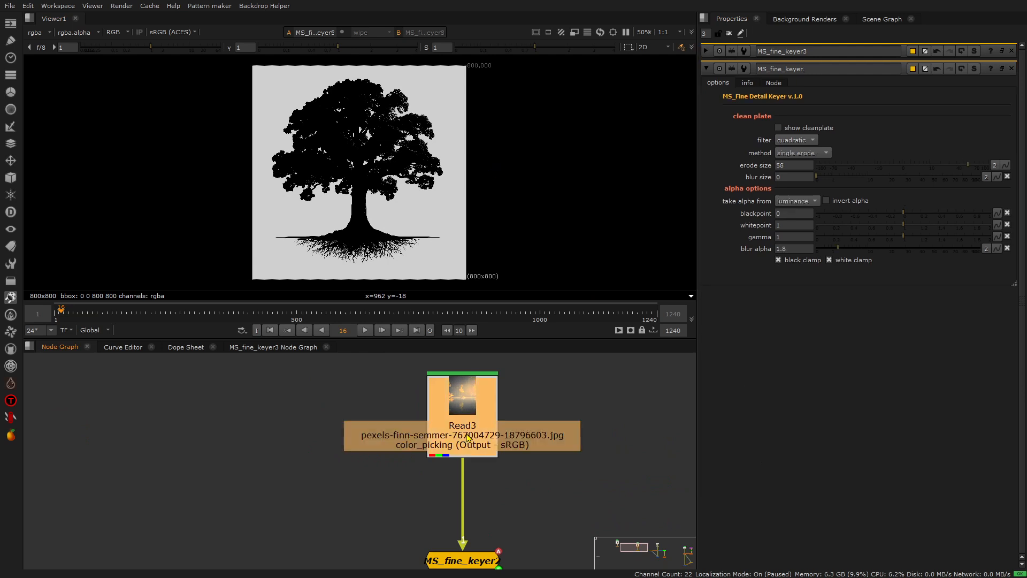
key("1")
scroll(365, 128, "up", 9)
scroll(366, 131, "up", 4)
scroll(444, 157, "up", 4)
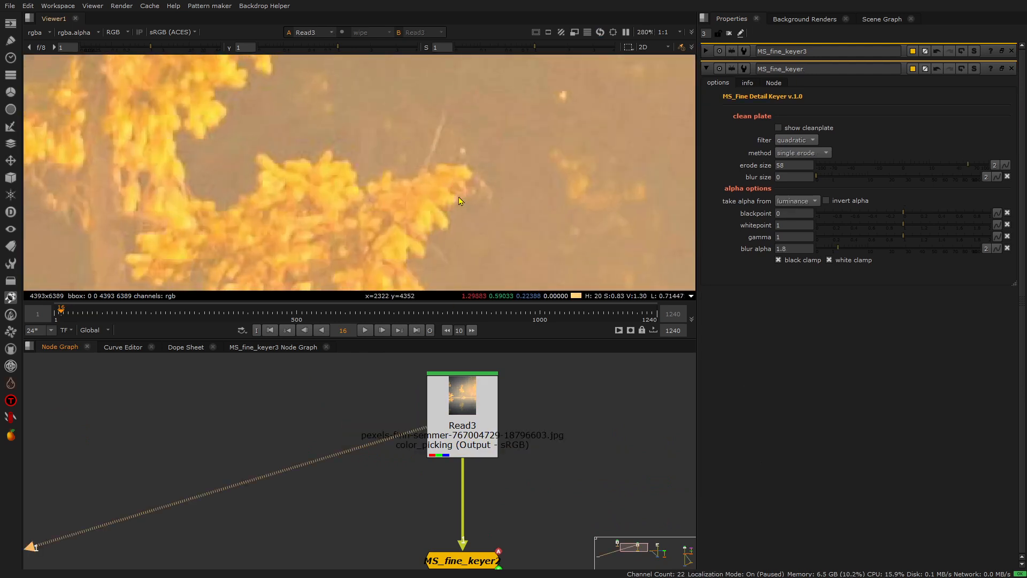
View the alpha of MS_fine_keyer2 and examine the extracted leaf detail.
left_click(480, 562)
key("1")
key("a")
scroll(482, 161, "up", 5)
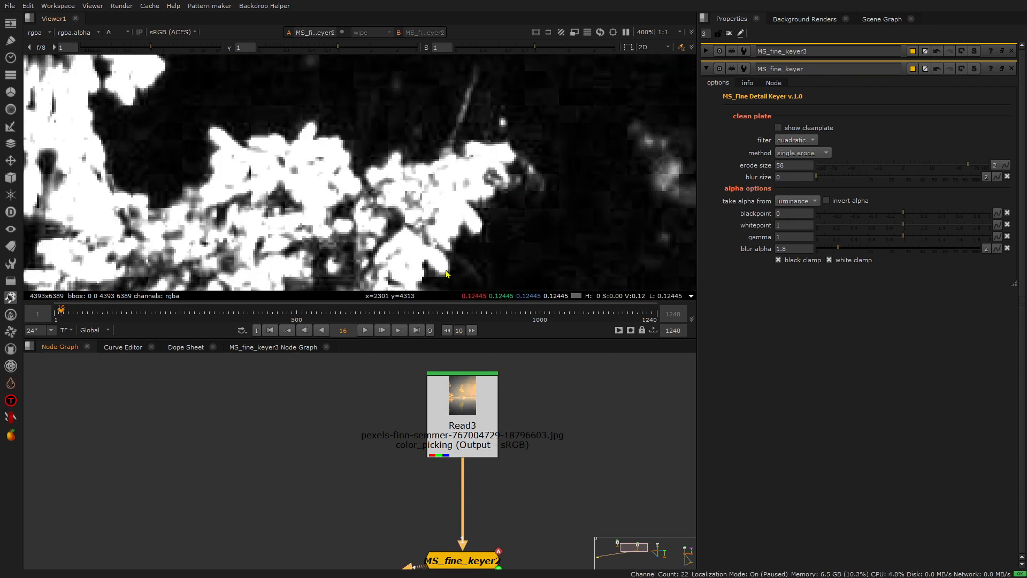
scroll(485, 139, "down", 7)
scroll(419, 155, "up", 4)
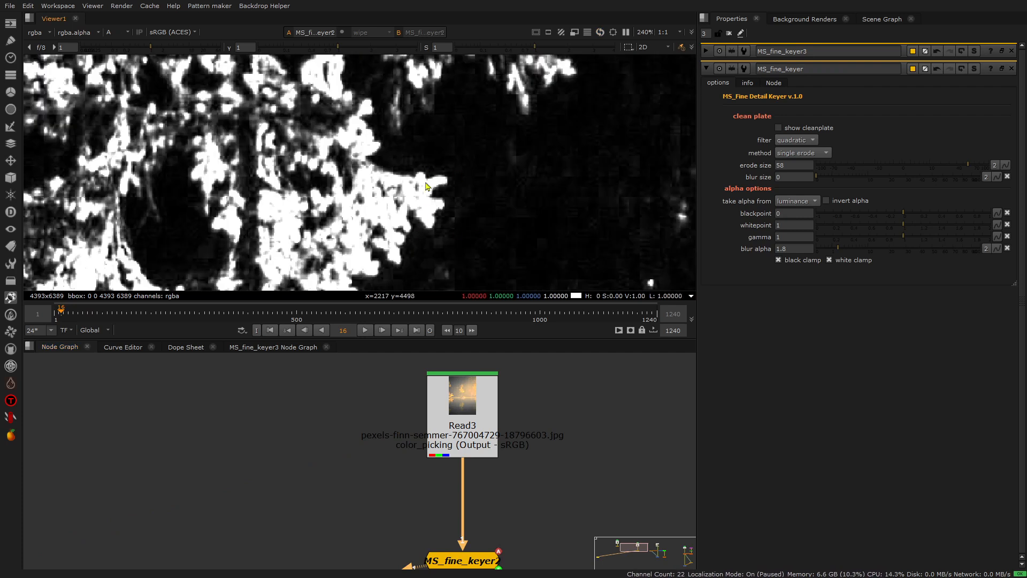
View Read5 in colour and check the metal tool handles' highlights with viewer gain lowered to 0.024, restoring the gain.
scroll(449, 447, "down", 4)
middle_click_drag(448, 447, 378, 430)
middle_click_drag(449, 466, 362, 454)
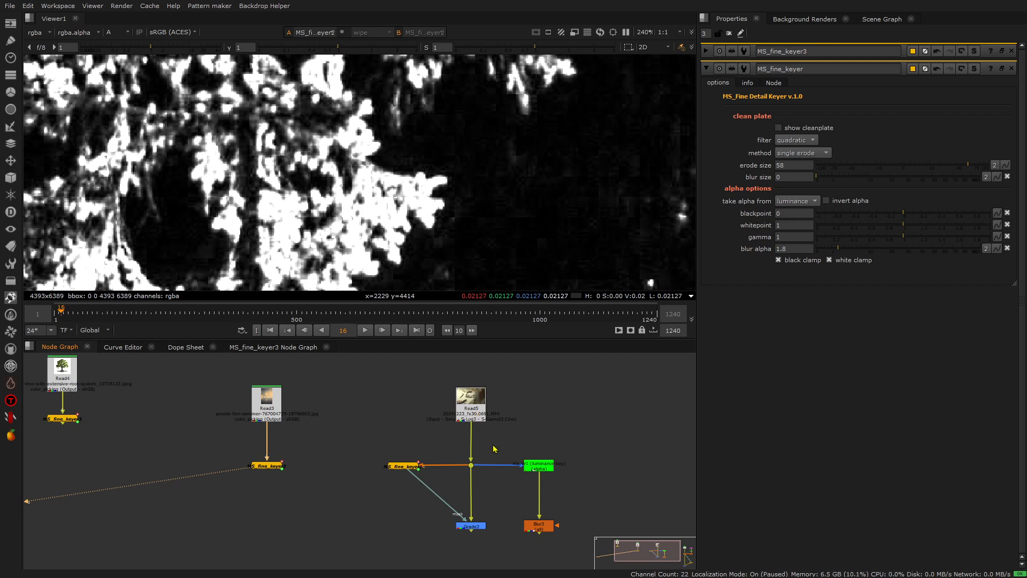
middle_click_drag(493, 448, 421, 440)
left_click(416, 405)
key("1")
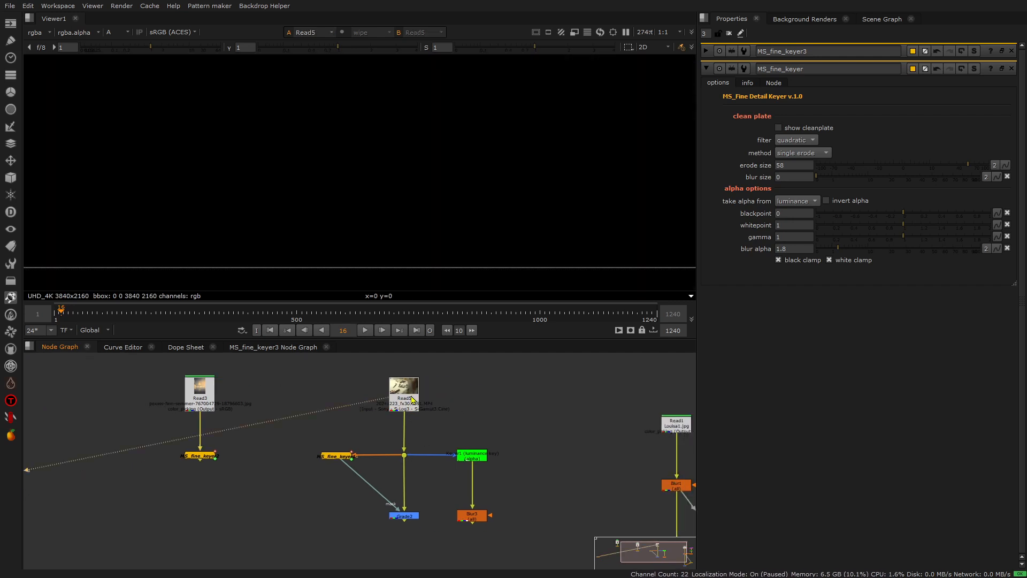
scroll(438, 193, "up", 10)
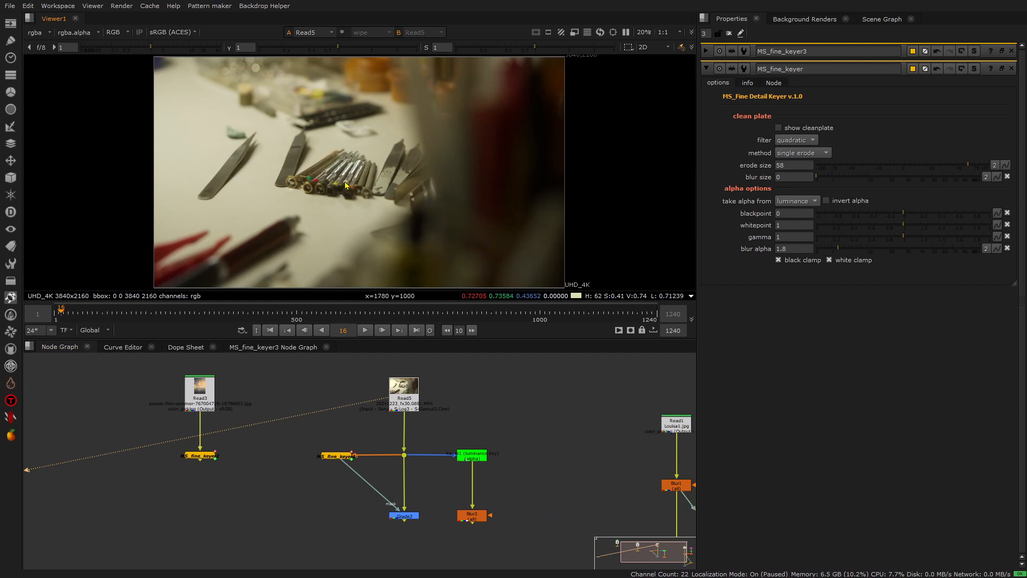
scroll(341, 189, "up", 2)
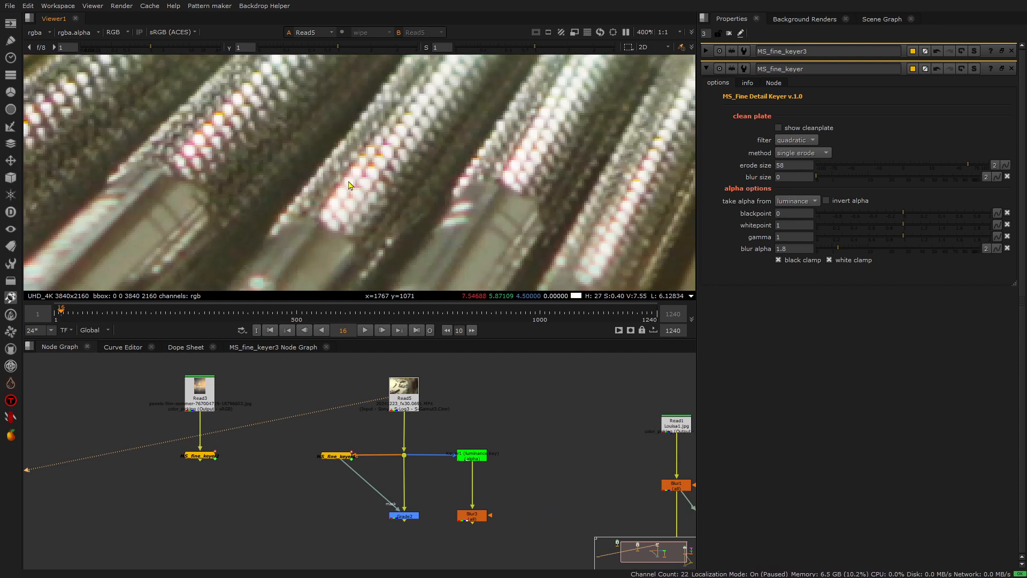
left_click_drag(144, 46, 87, 52)
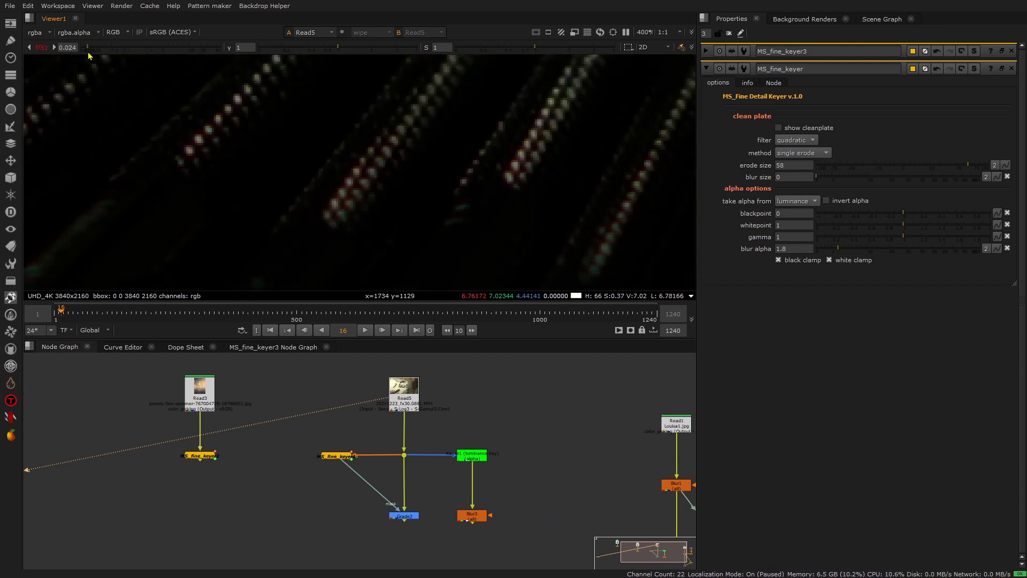
left_click(41, 47)
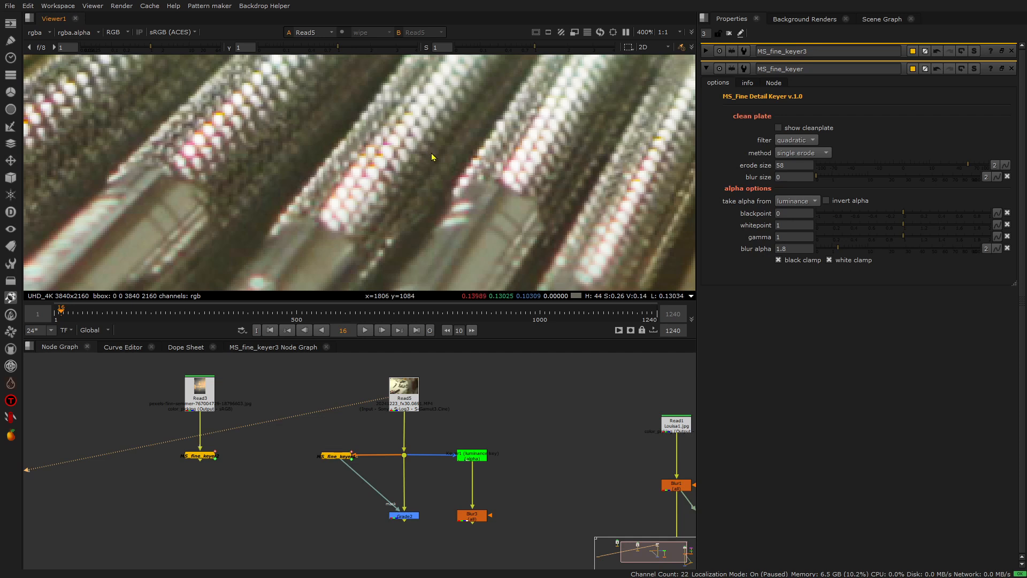
View Keyer1's luminance key alpha on the tool handles and return the viewer to colour.
left_click(468, 459)
key("1")
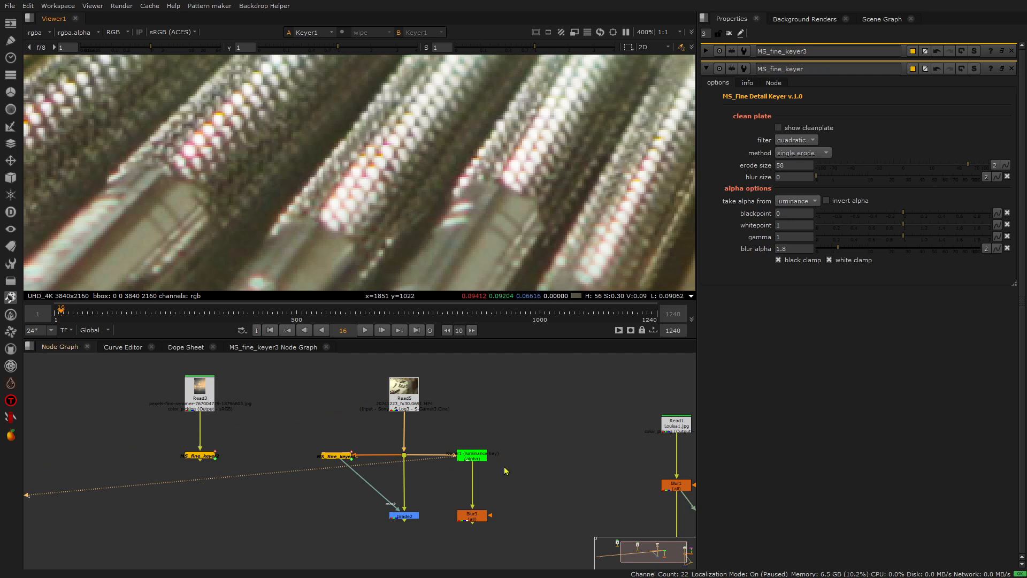
key("a")
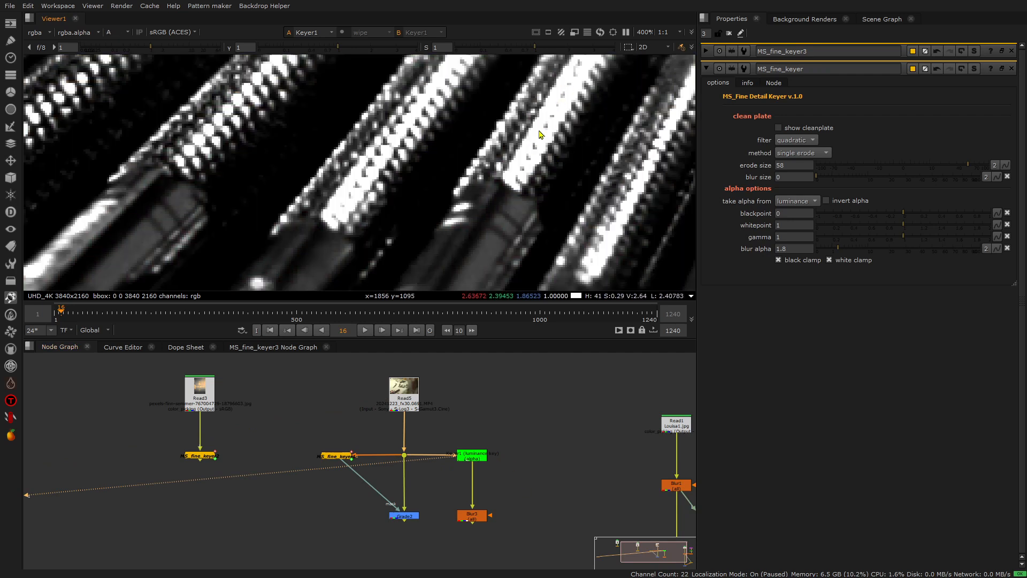
scroll(544, 154, "down", 4)
key("a")
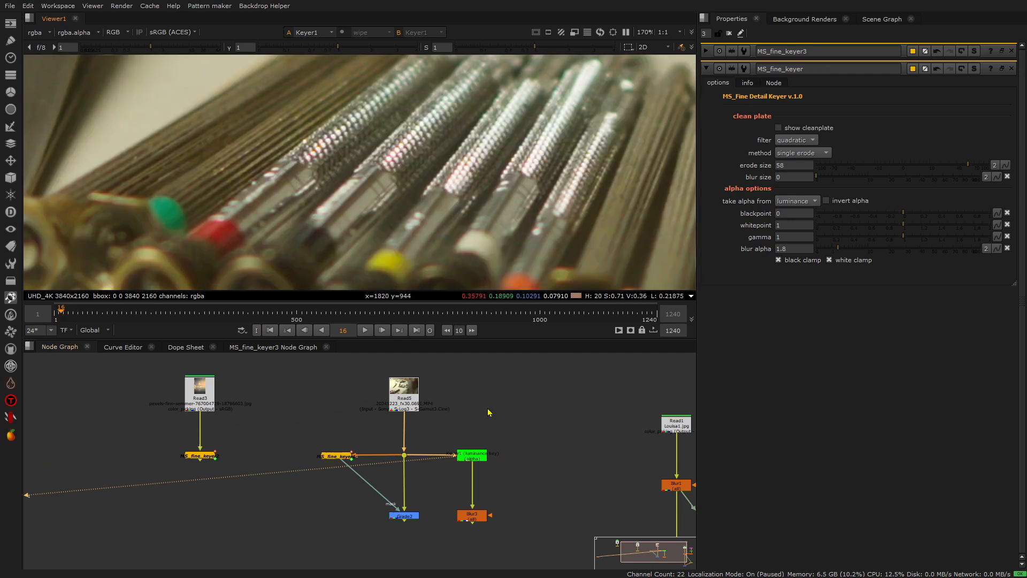
Replace Grade2's mask input with Blur3, open Grade2's properties and view the graded tools.
left_click(409, 516)
left_click_drag(361, 460, 334, 493)
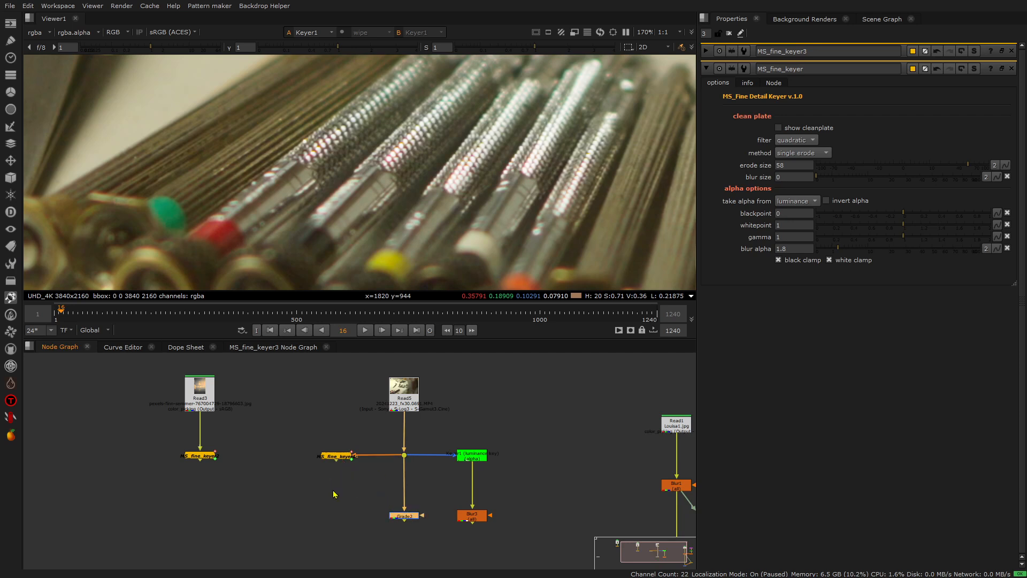
key("1")
double_click(400, 516)
scroll(348, 160, "up", 5)
left_click_drag(422, 515, 469, 523)
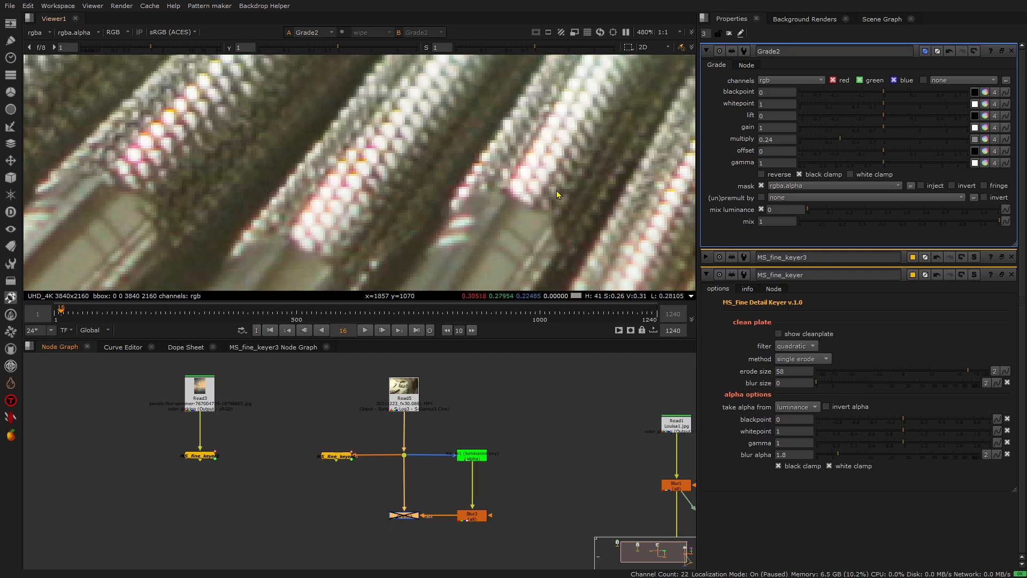
scroll(551, 177, "down", 10)
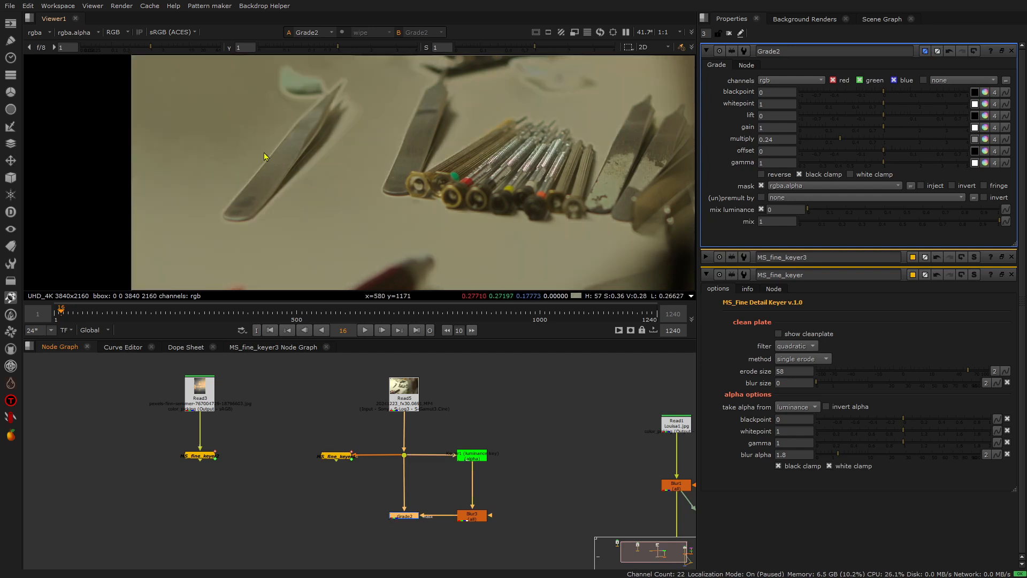
Raise point A of Keyer1's luminance key range to about 0.182.
double_click(460, 454)
mouse_move(841, 182)
left_mouse_down()
mouse_move(888, 181)
mouse_move(826, 179)
mouse_move(848, 178)
left_mouse_up()
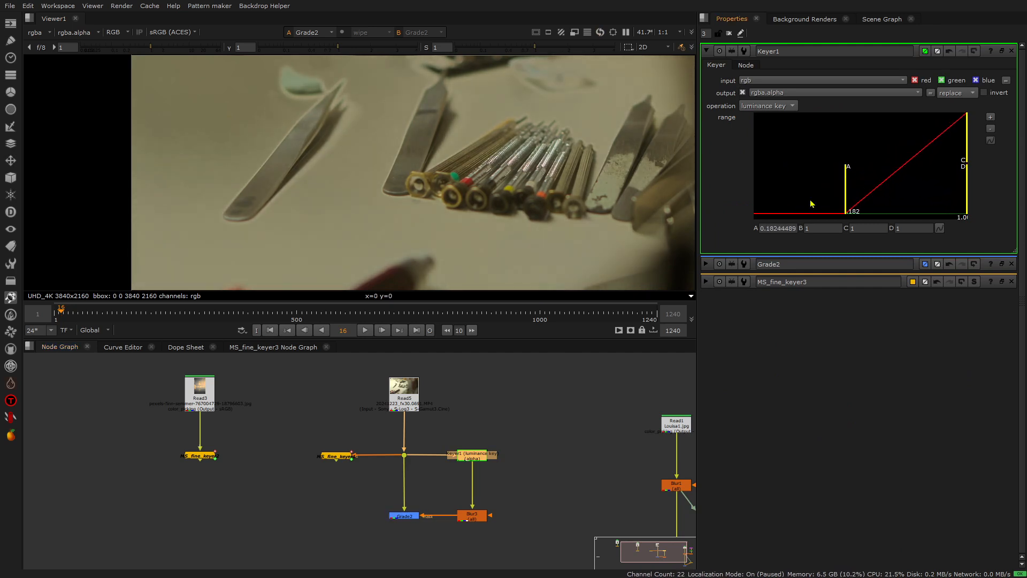
left_click(513, 499)
View MS_fine_keyer1's alpha of the tools footage.
scroll(351, 486, "up", 3)
left_click(333, 439)
key("1")
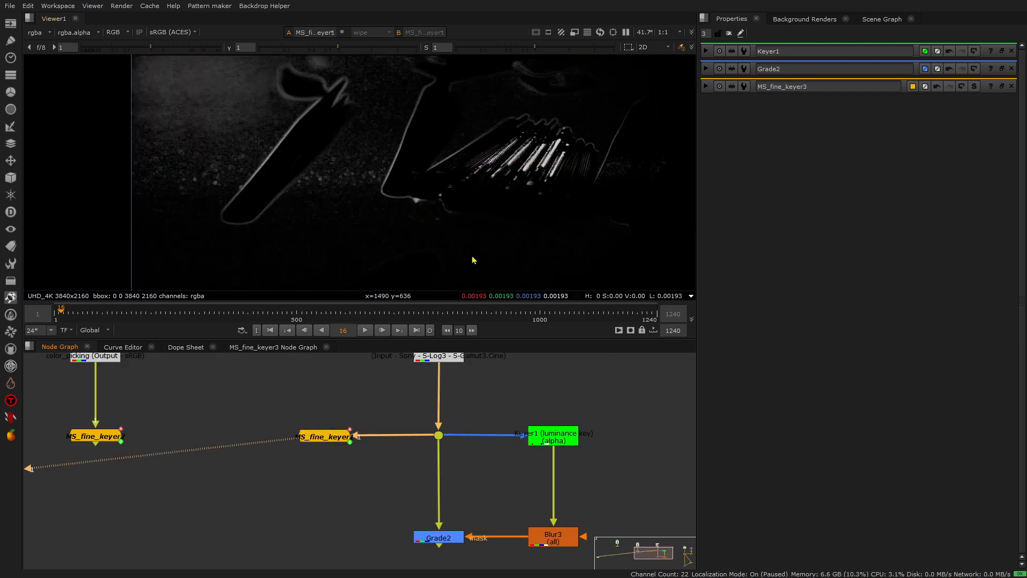
scroll(472, 260, "down", 3)
Reconnect Grade2's mask input to MS_fine_keyer1 and view the graded result on the tool handles.
left_click(447, 538)
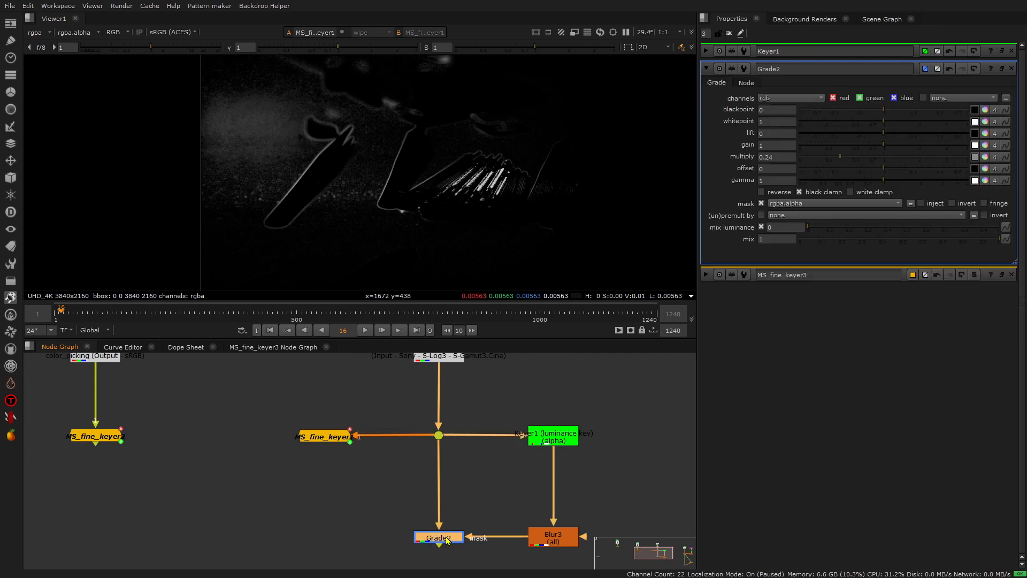
key("1")
left_click_drag(469, 537, 329, 437)
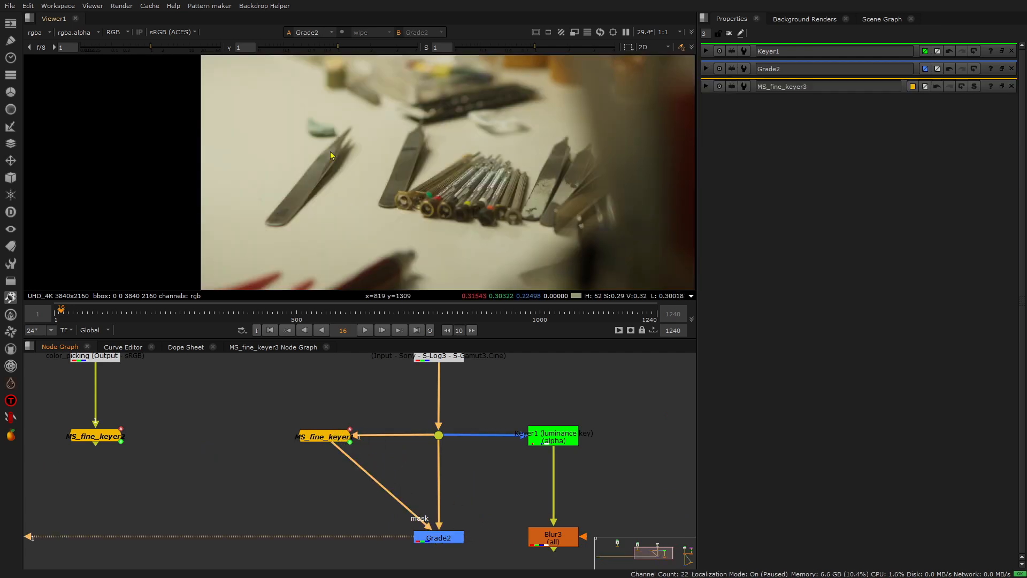
scroll(487, 178, "up", 5)
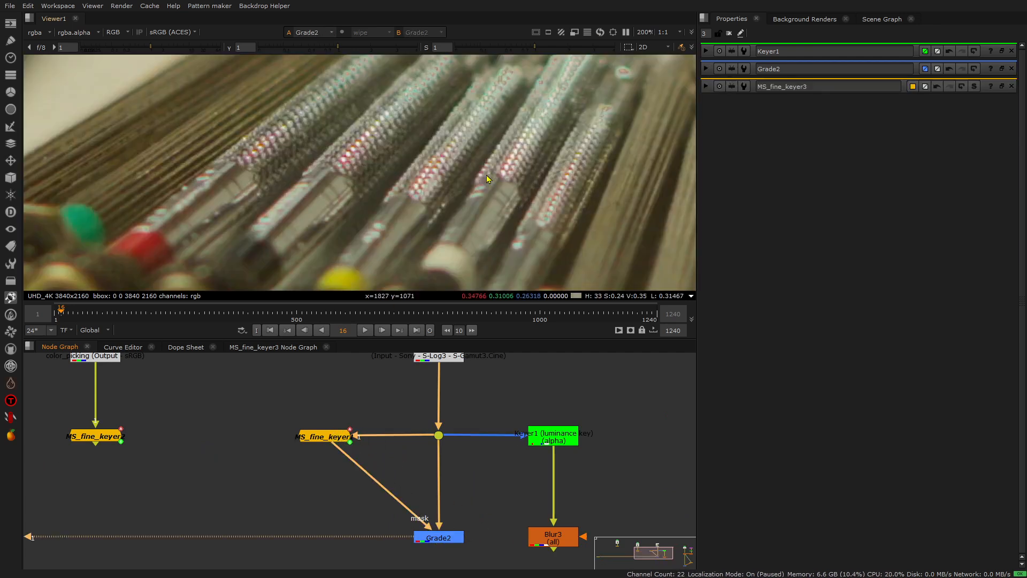
Examine Grade2's effect on the handle highlights and check the properties of MS_fine_keyer1 and Grade2.
double_click(443, 537)
scroll(532, 178, "up", 2)
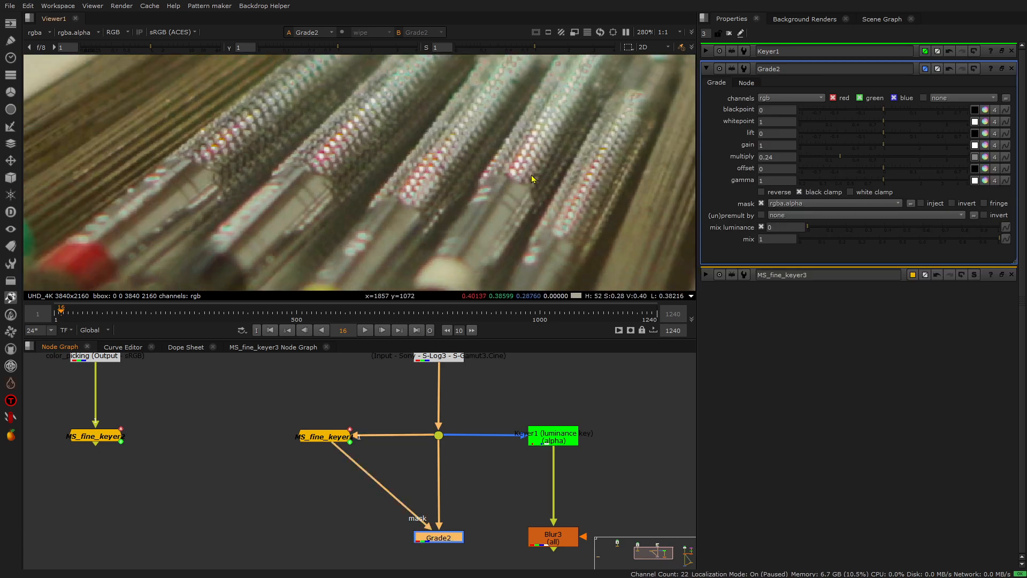
scroll(533, 179, "down", 7)
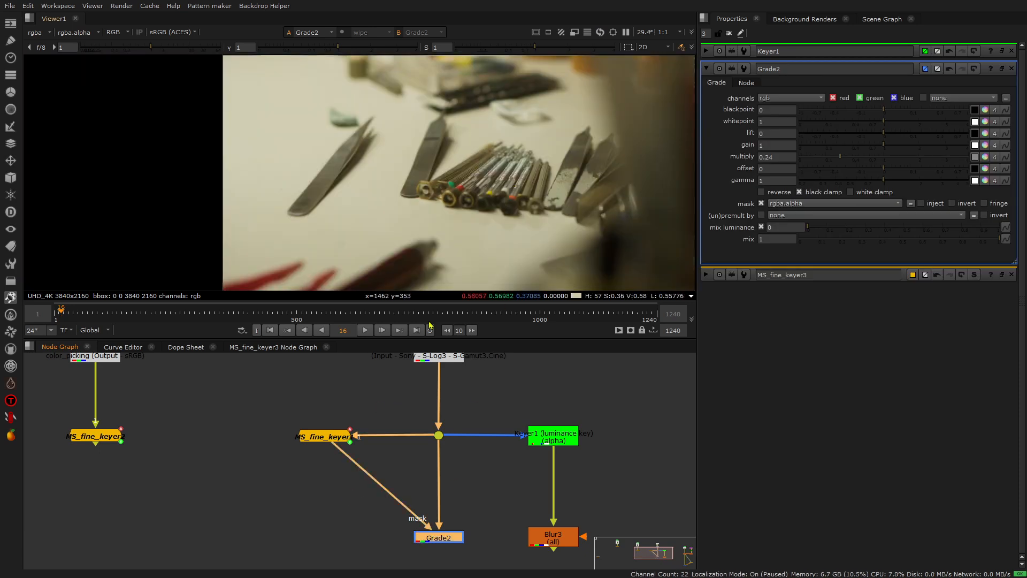
double_click(325, 437)
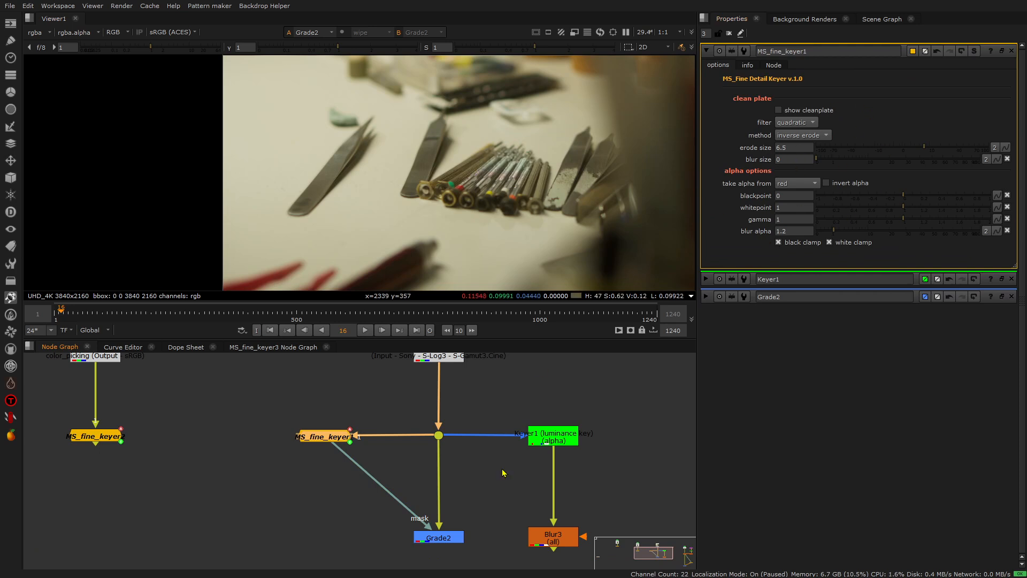
double_click(447, 538)
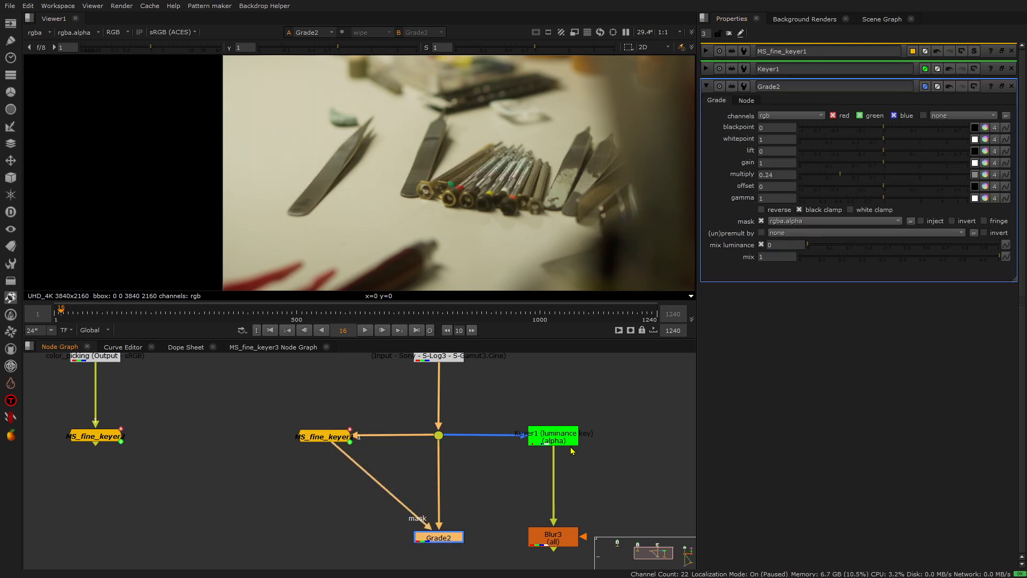
View Blur1's output in the portrait branch of the node graph.
scroll(440, 463, "down", 4)
middle_click_drag(554, 450, 377, 427)
scroll(466, 451, "up", 4)
left_click(442, 449)
key("1")
scroll(395, 181, "down", 5)
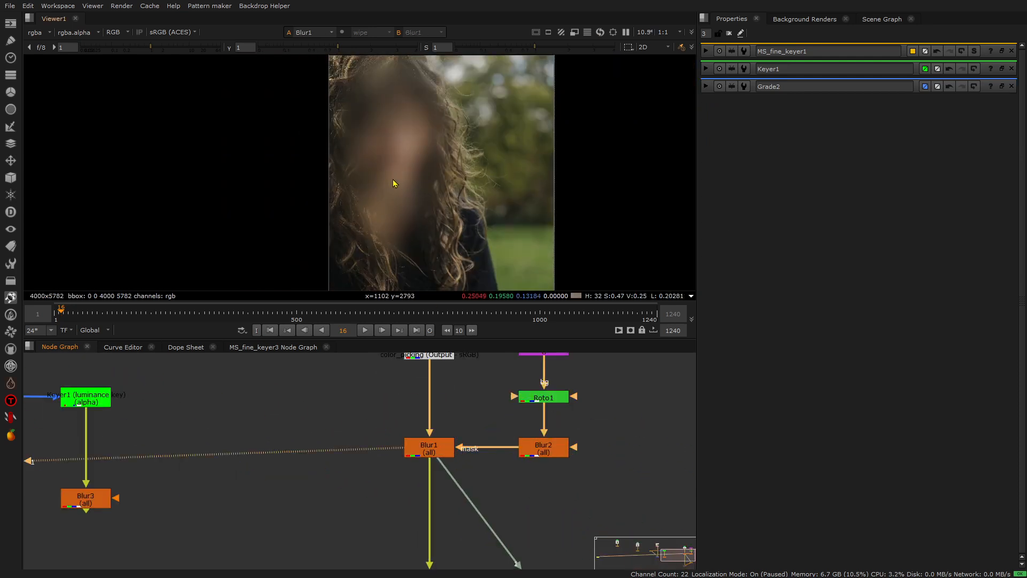
Inspect the portrait's hair strands in Blur1's output and view the MS_fine_keyer alpha that masks Grade1.
scroll(465, 163, "up", 10)
middle_click_drag(580, 96, 429, 119)
scroll(438, 391, "down", 4)
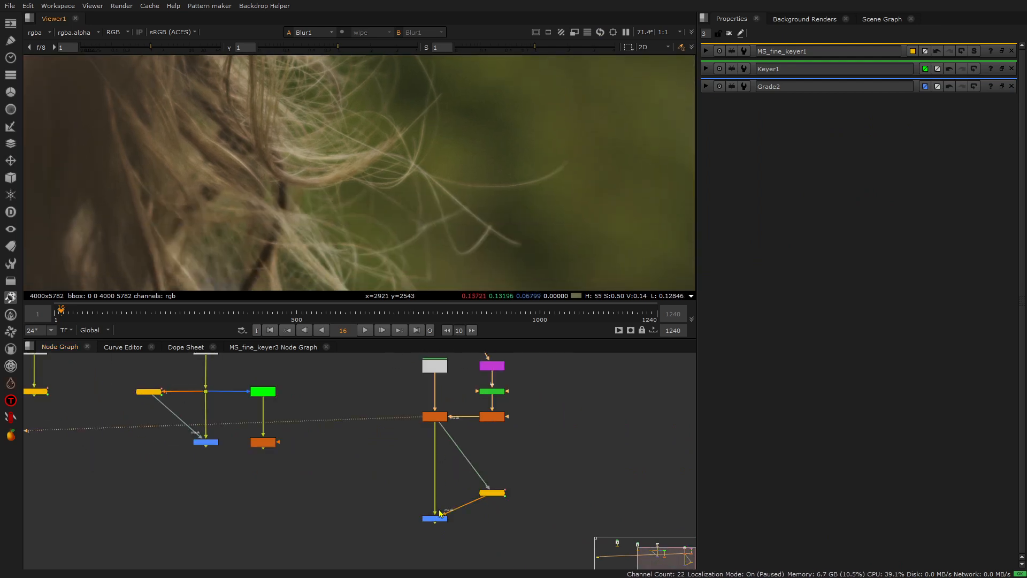
scroll(502, 502, "up", 5)
left_click(489, 483)
key("1")
scroll(441, 198, "down", 1)
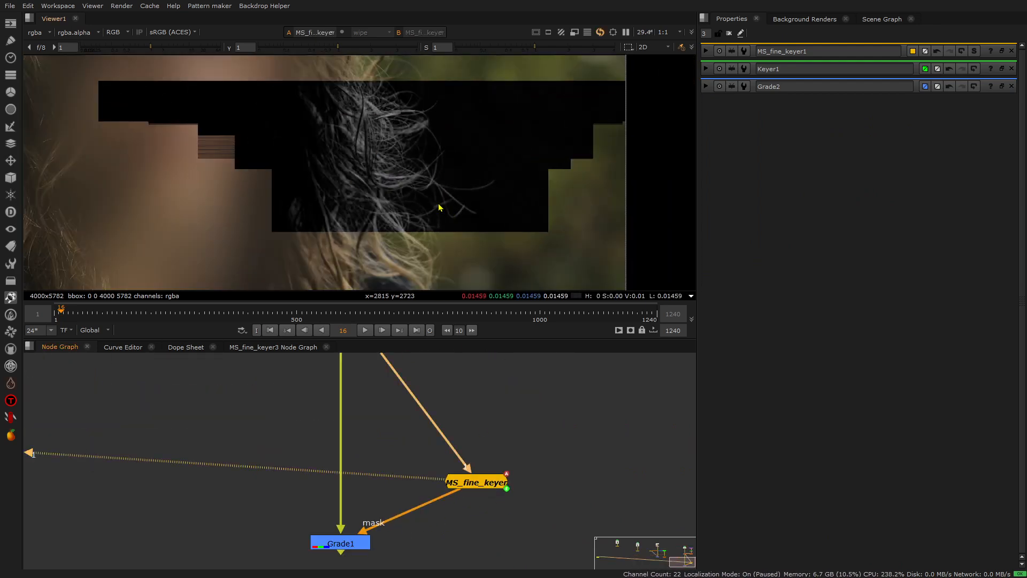
Examine the fine hair strands in the extracted alpha and check the properties of MS_fine_keyer.
scroll(477, 224, "down", 2)
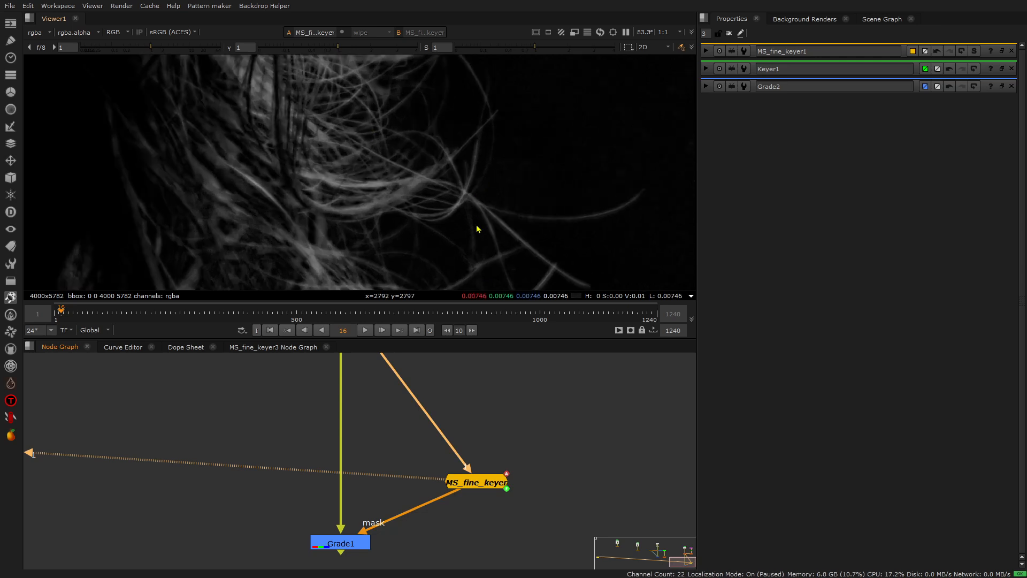
scroll(478, 214, "down", 2)
scroll(477, 197, "down", 2)
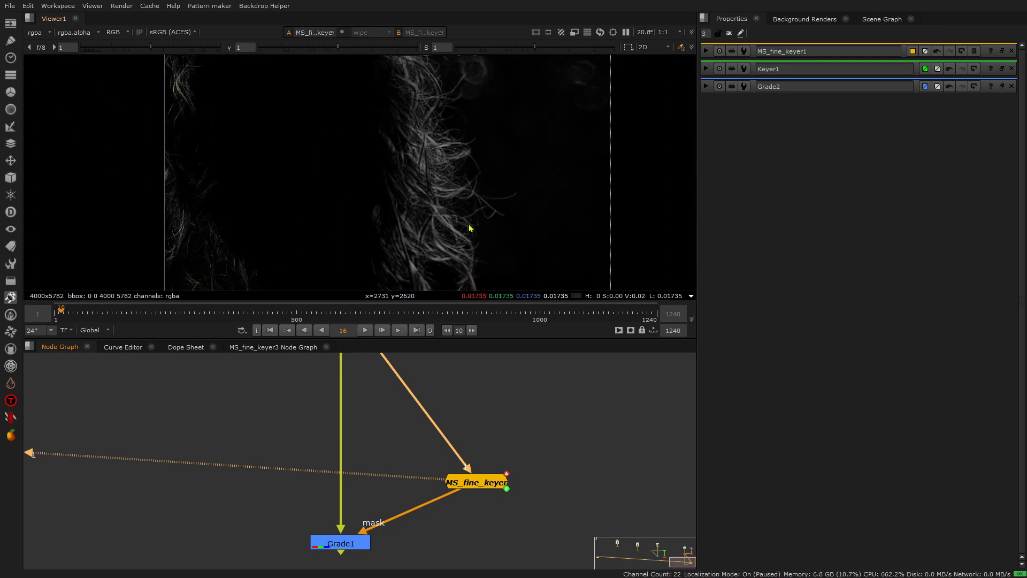
scroll(468, 214, "down", 2)
scroll(463, 183, "up", 2)
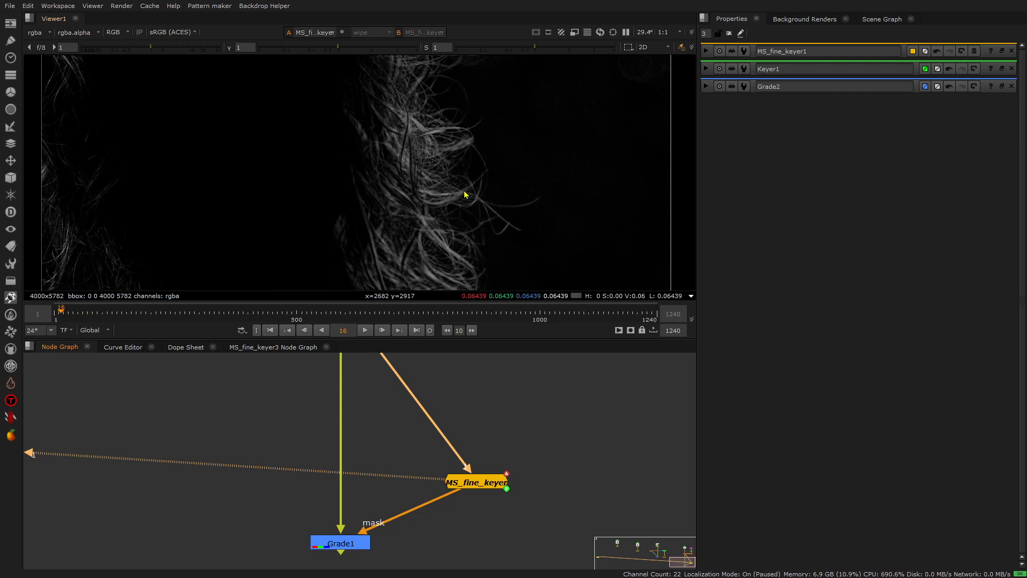
scroll(465, 197, "up", 2)
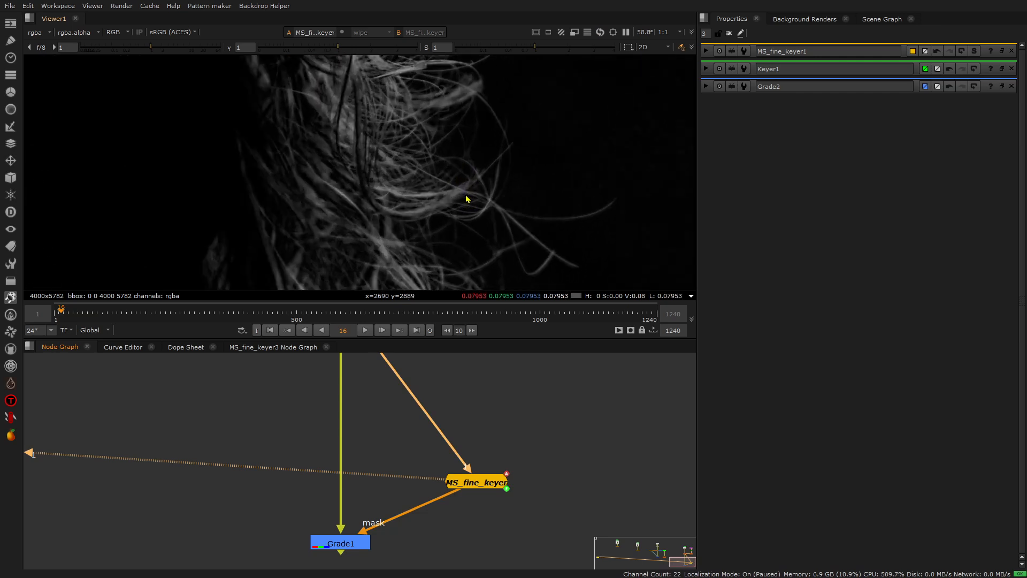
double_click(488, 487)
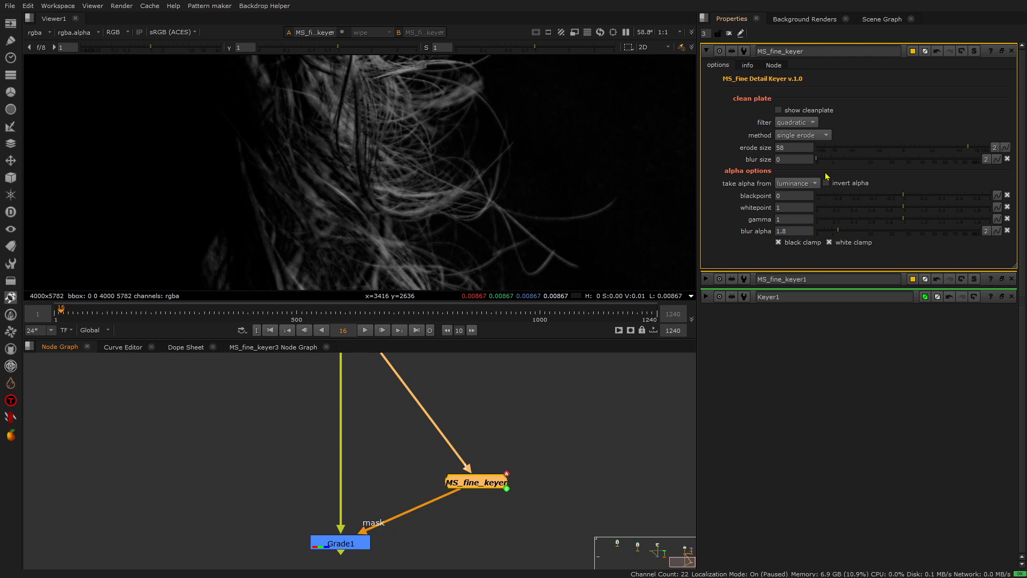
scroll(514, 195, "up", 1)
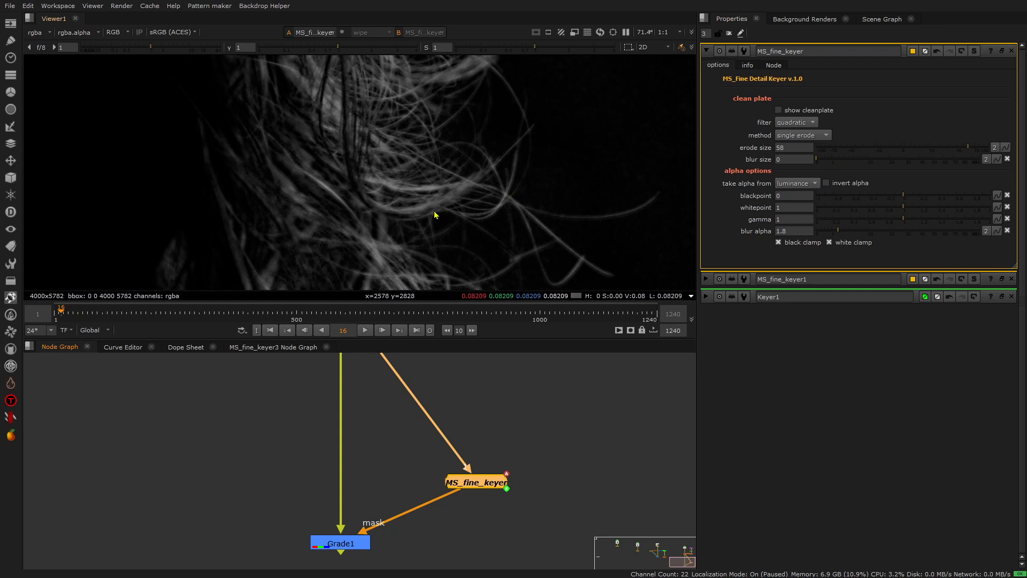
scroll(435, 215, "down", 9)
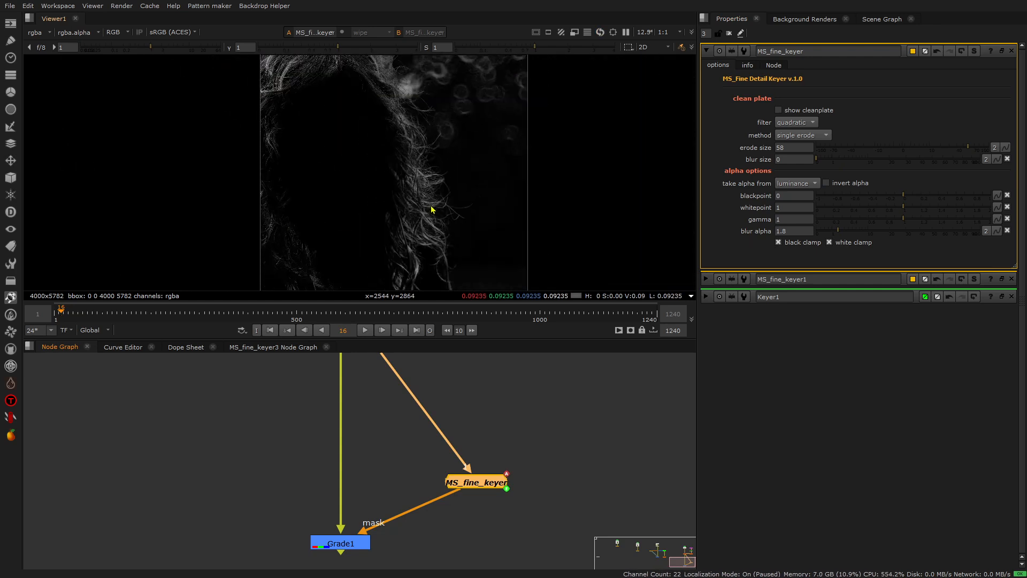
scroll(432, 209, "up", 8)
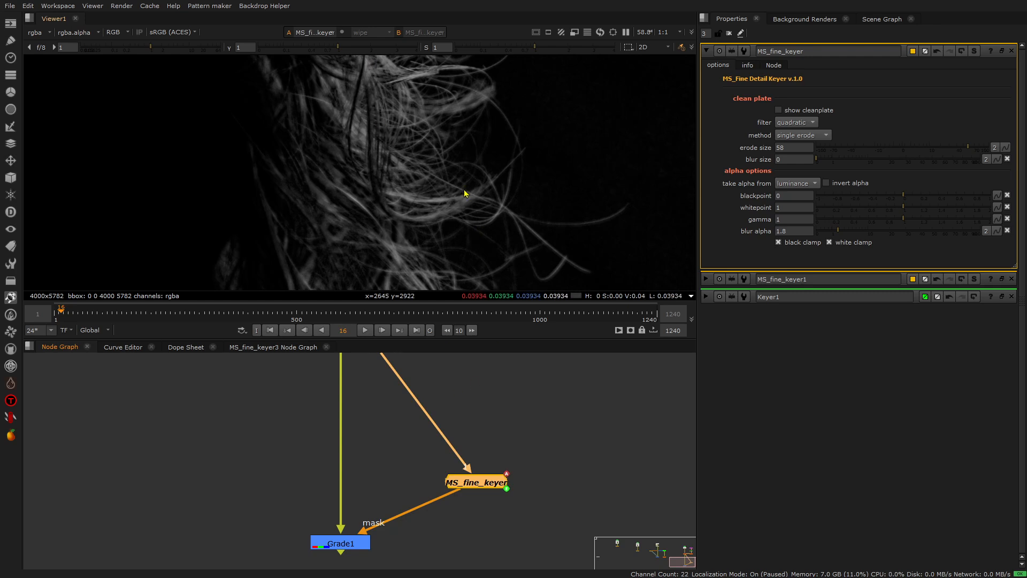
scroll(479, 159, "down", 3)
scroll(479, 160, "up", 5)
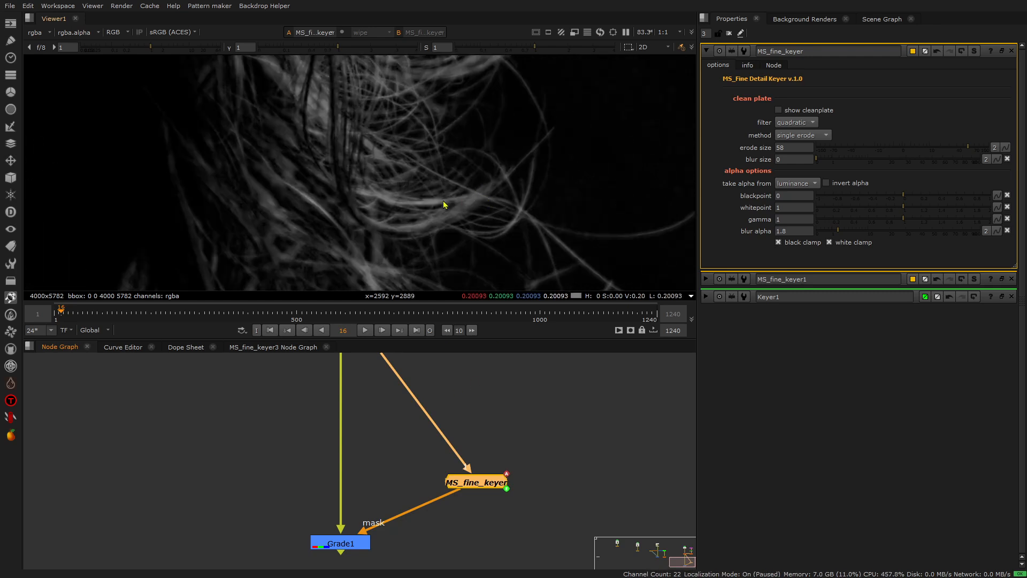
scroll(459, 172, "down", 5)
Insert a Grade node after MS_fine_keyer and tint its gain a warm reddish brown.
middle_click_drag(497, 492, 479, 403)
double_click(476, 394)
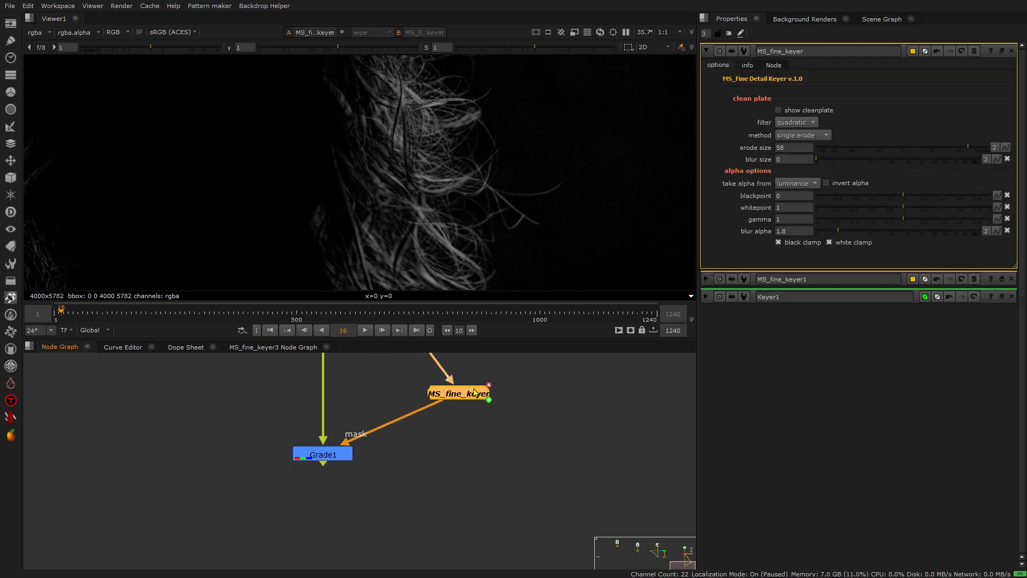
key("g")
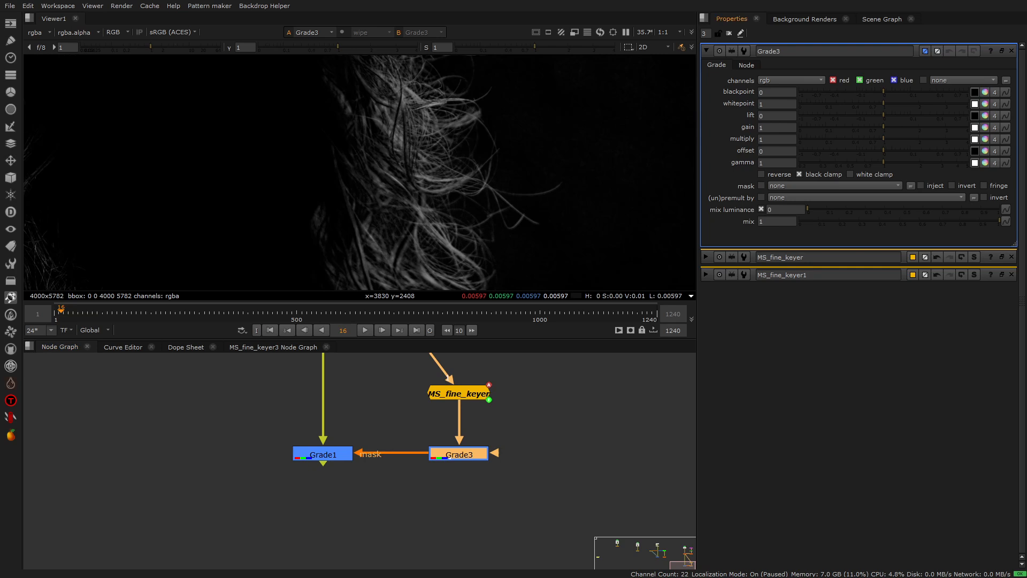
left_click(986, 127)
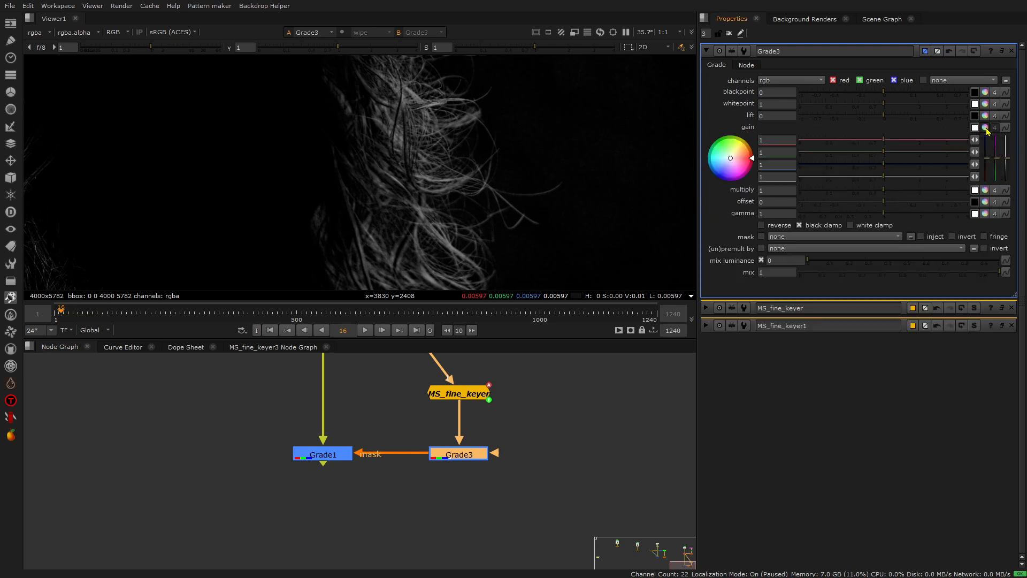
left_click_drag(738, 168, 741, 155)
left_click(469, 467)
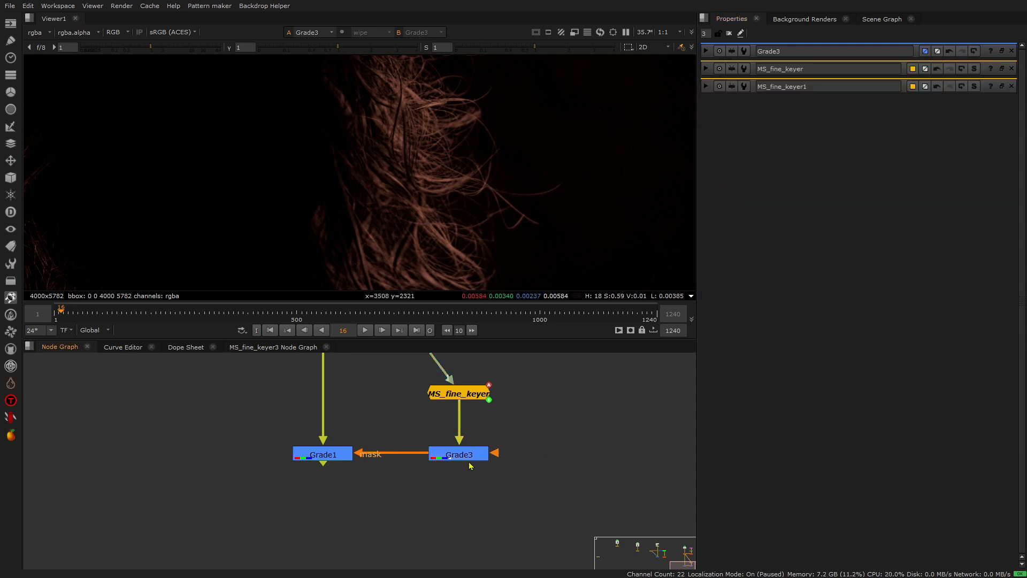
Add a Merge node below Grade3 and connect its inputs to Grade3 and the Blur1 portrait plate.
scroll(449, 492, "down", 3)
key("m")
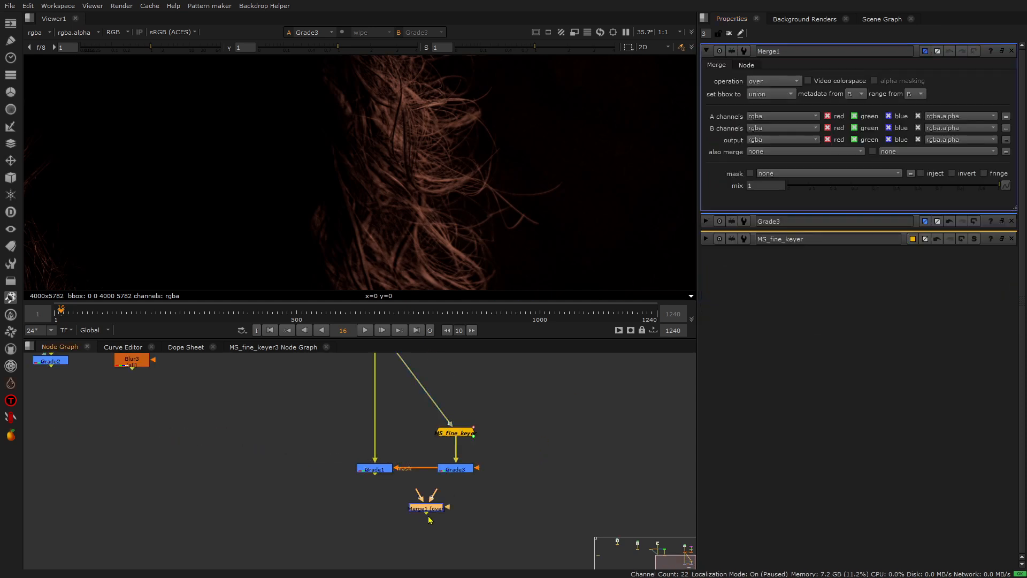
scroll(425, 503, "down", 2)
left_click_drag(431, 493, 391, 376)
scroll(431, 487, "up", 3)
left_click_drag(409, 520, 458, 485)
View Merge1, set its operation to plus, and toggle the node to compare the added hair highlights.
key("1")
key("grave")
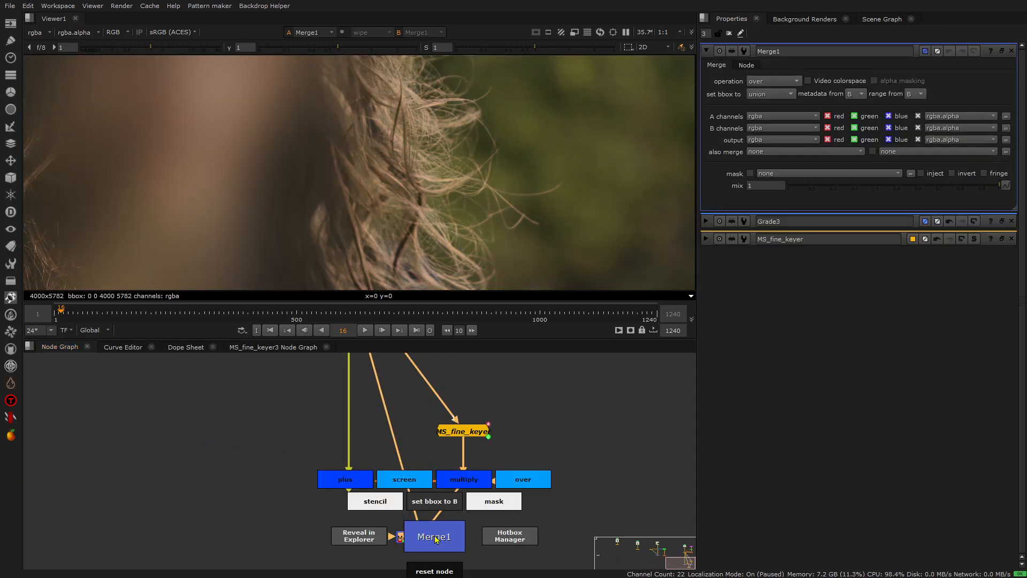
left_click(357, 479)
key("d")
scroll(465, 111, "up", 5)
key("d")
key("d")
key("d")
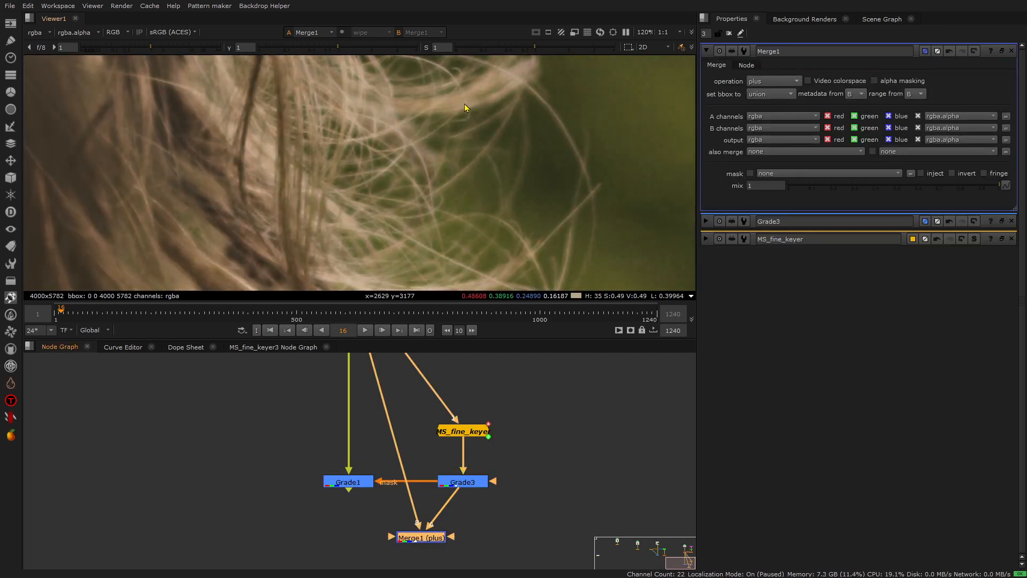
View Grade3's tinted hair detail by itself across the portrait.
left_click(463, 481)
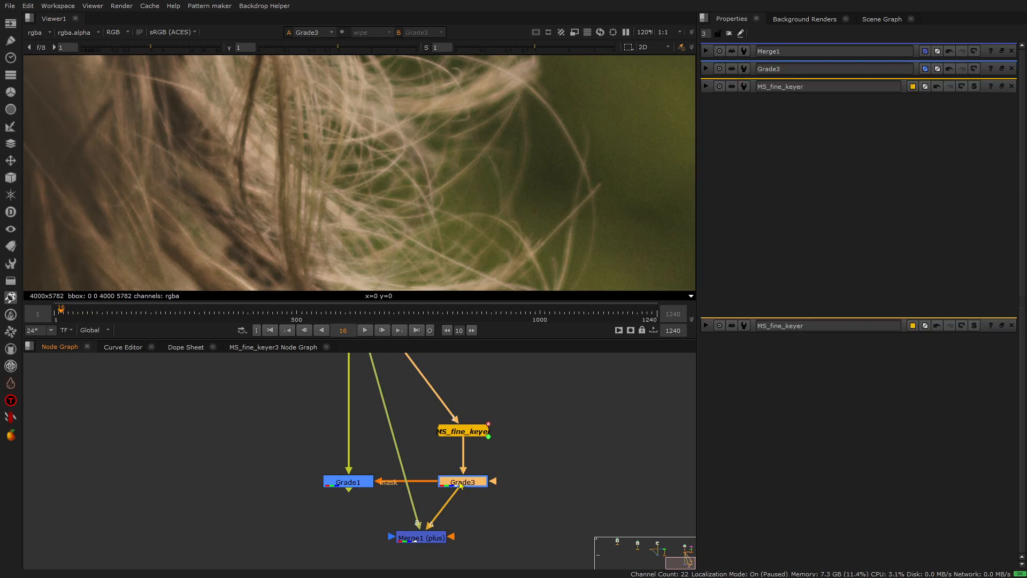
key("1")
scroll(411, 169, "down", 3)
scroll(411, 169, "down", 8)
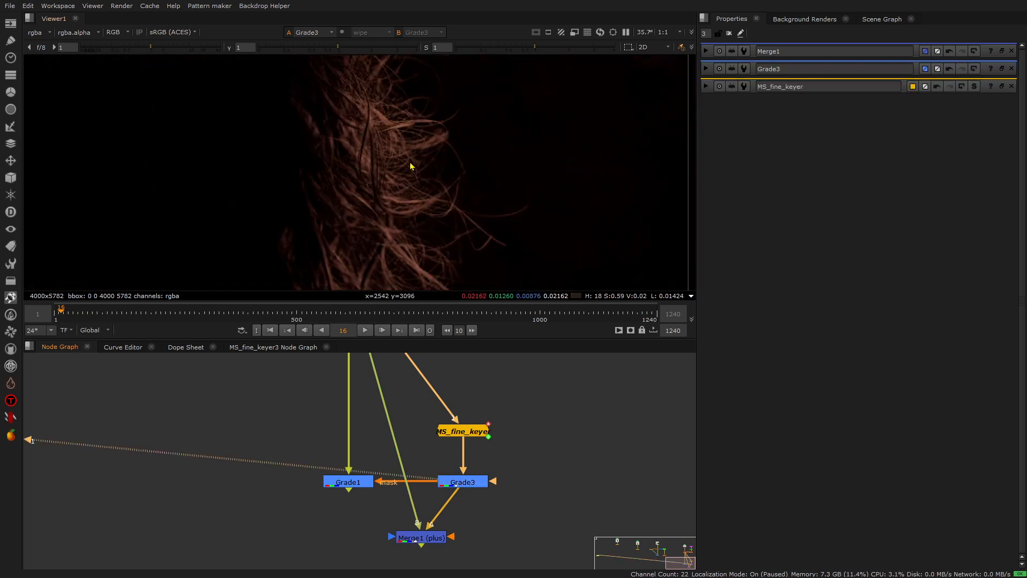
View Grade1's masked result and examine the strands along the hair edge and the top of the head.
left_click(353, 482)
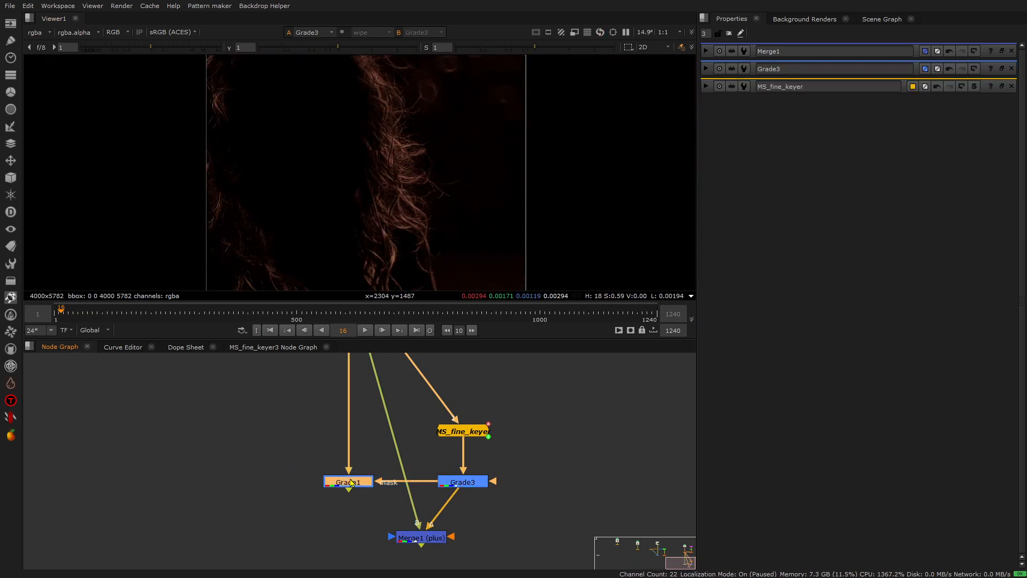
key("1")
scroll(393, 156, "up", 10)
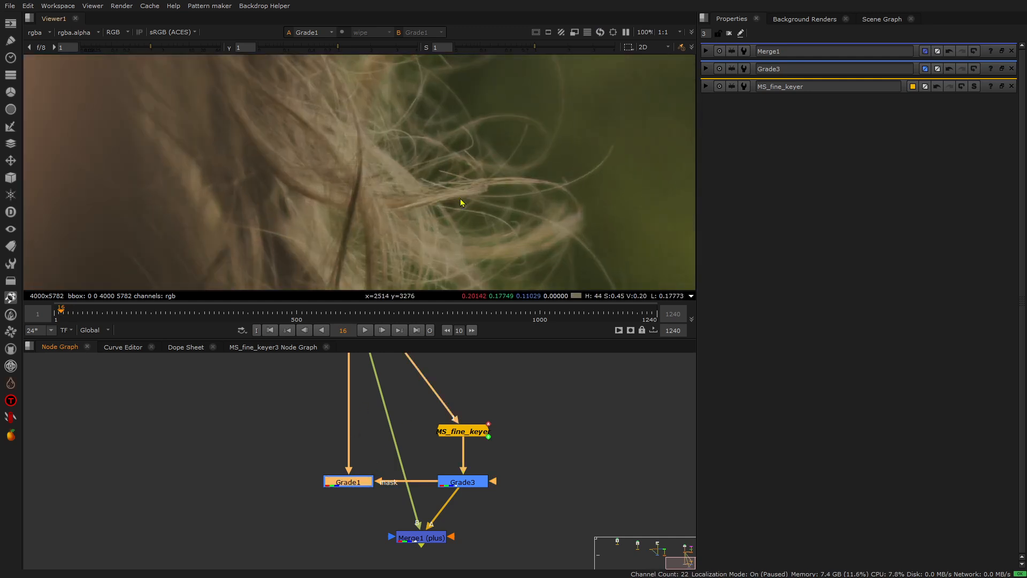
scroll(460, 203, "down", 10)
scroll(321, 107, "up", 10)
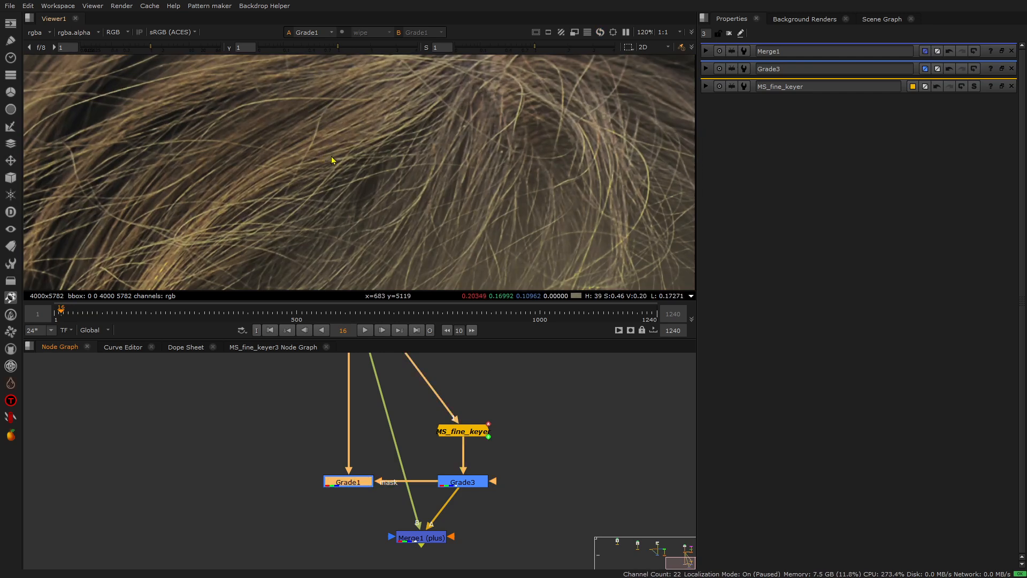
scroll(425, 138, "down", 4)
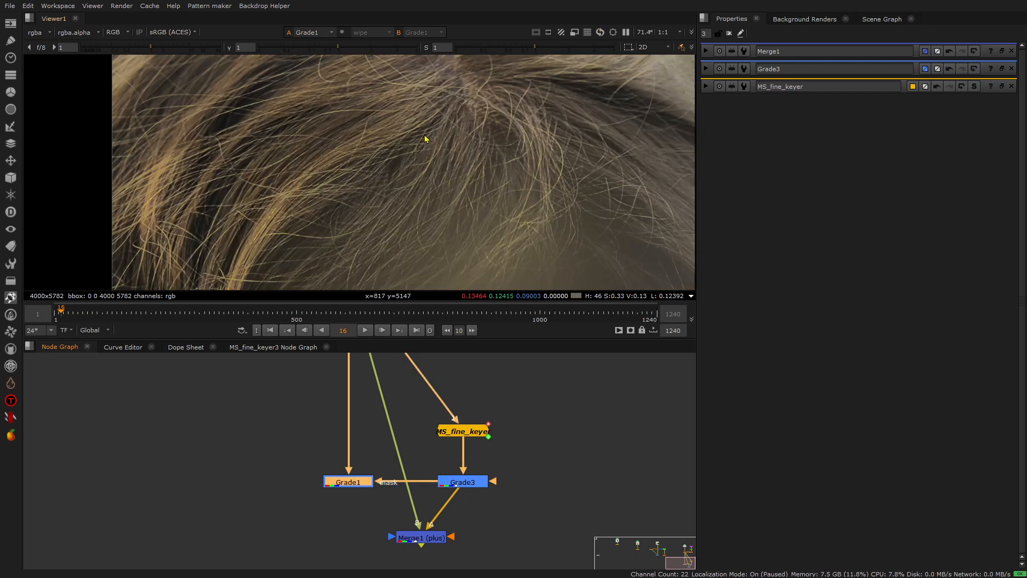
View MS_fine_keyer's alpha again with the whole portrait framed in the viewer.
left_click(478, 434)
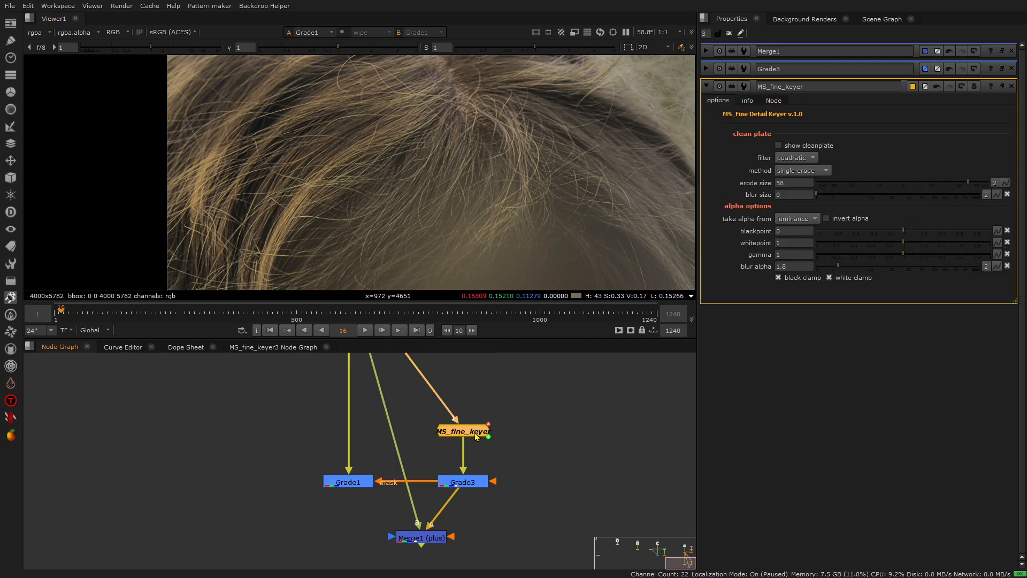
key("1")
left_click(412, 439)
scroll(411, 439, "down", 2)
scroll(443, 201, "down", 2)
scroll(443, 203, "down", 2)
key("f")
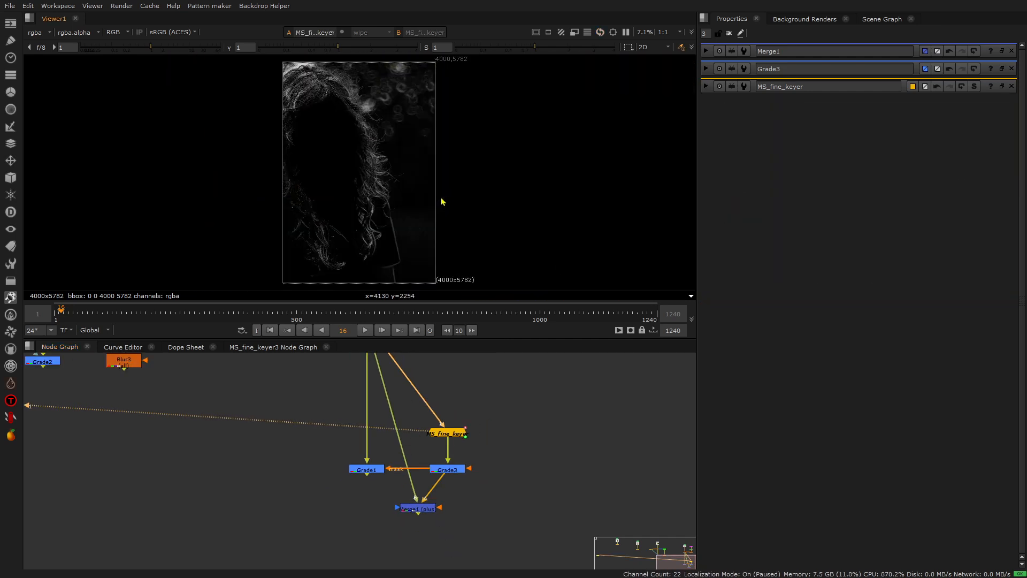